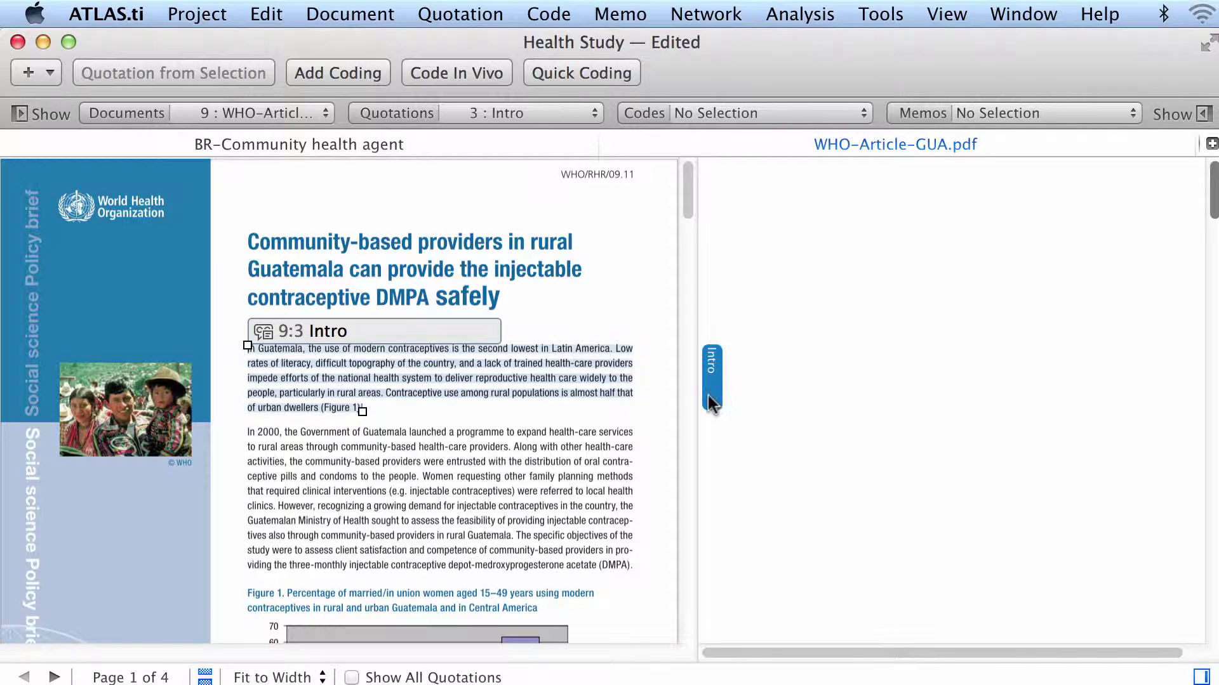
Drag Code X from the Codes navigator onto quotation 9:3 Intro.
left_click(19, 113)
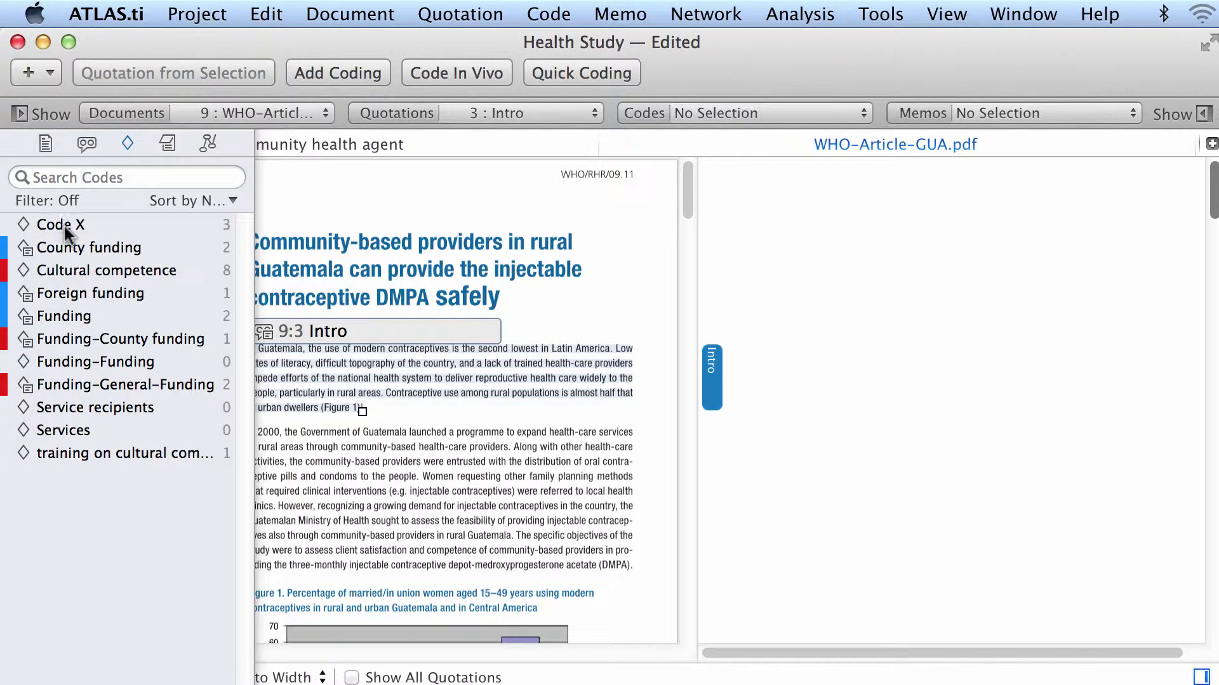
left_click_drag(67, 235, 714, 374)
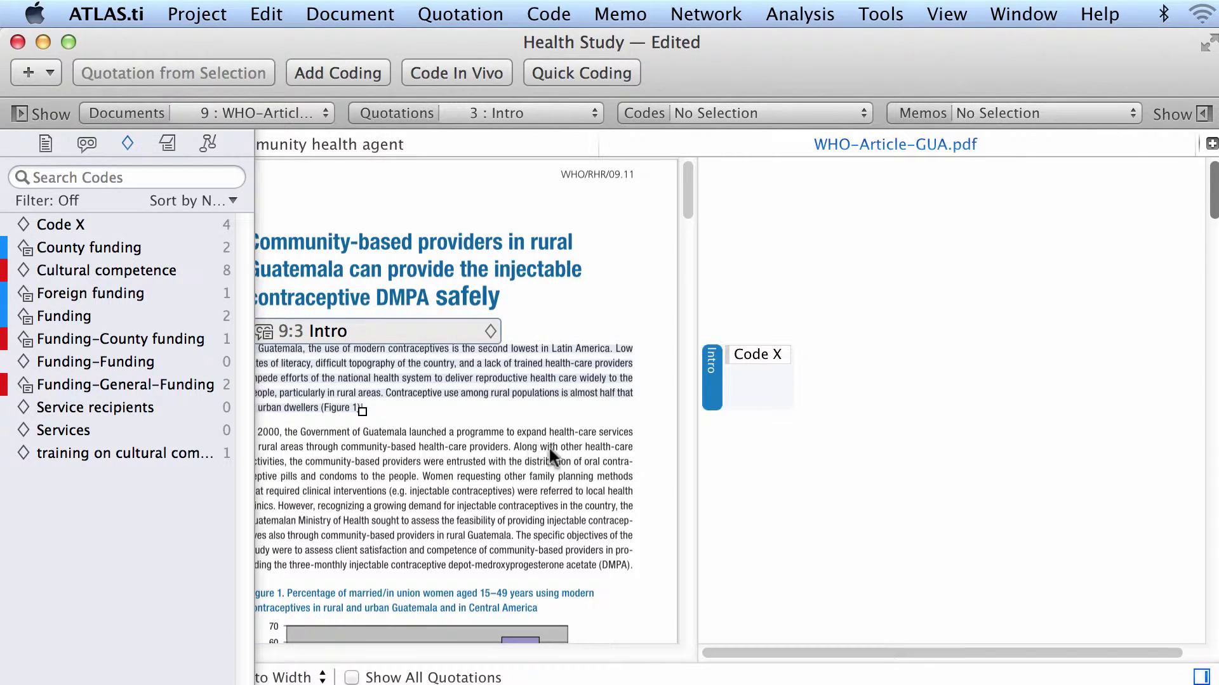
left_click(551, 448)
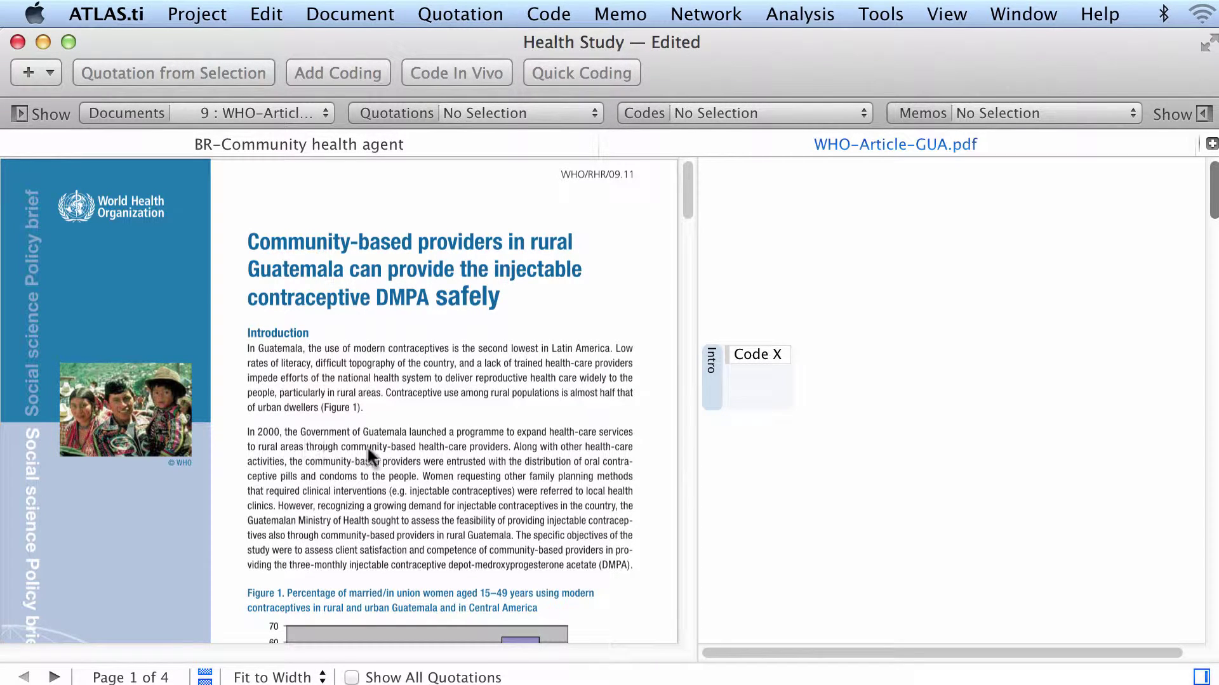
Make the passage beginning 'Women requesting other family planning methods' into quotation 9:4.
left_click(420, 477)
left_click_drag(426, 479, 558, 563)
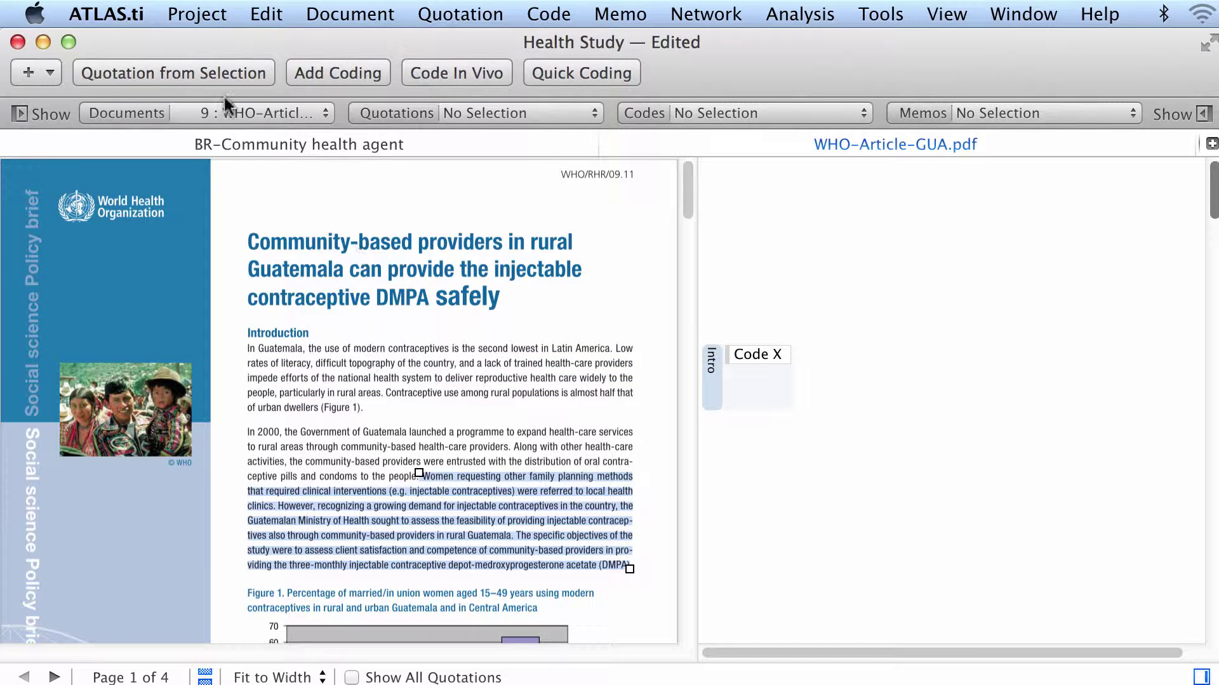
left_click(214, 80)
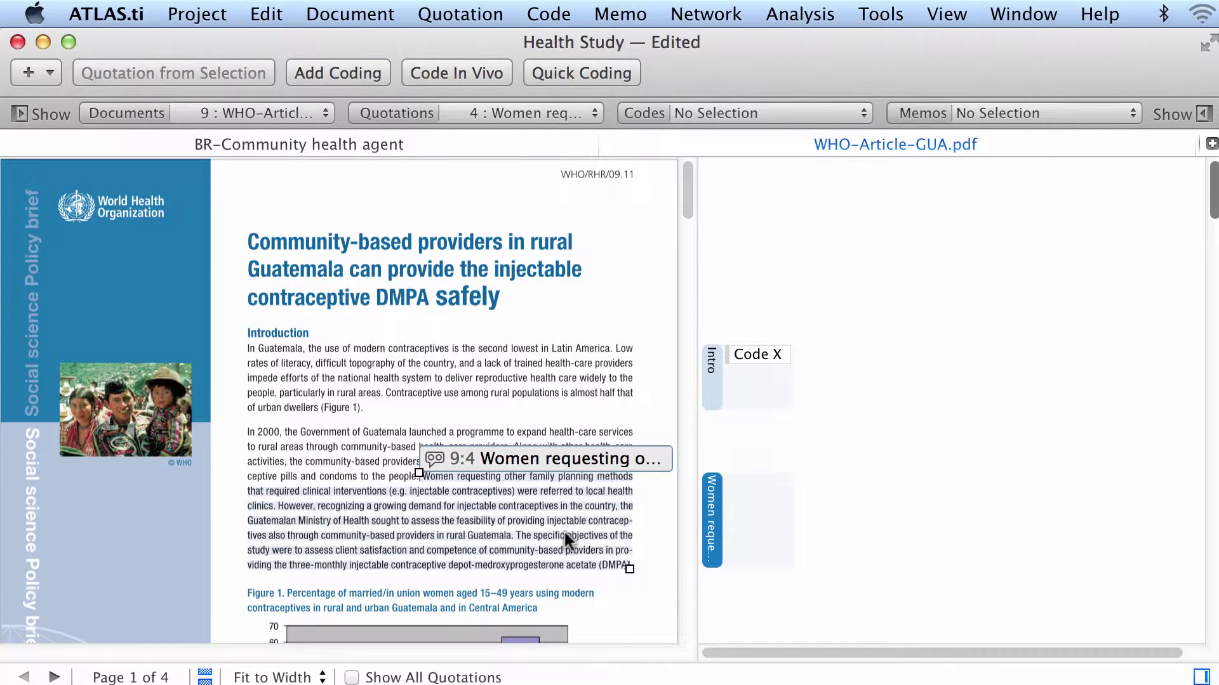
left_click(708, 376)
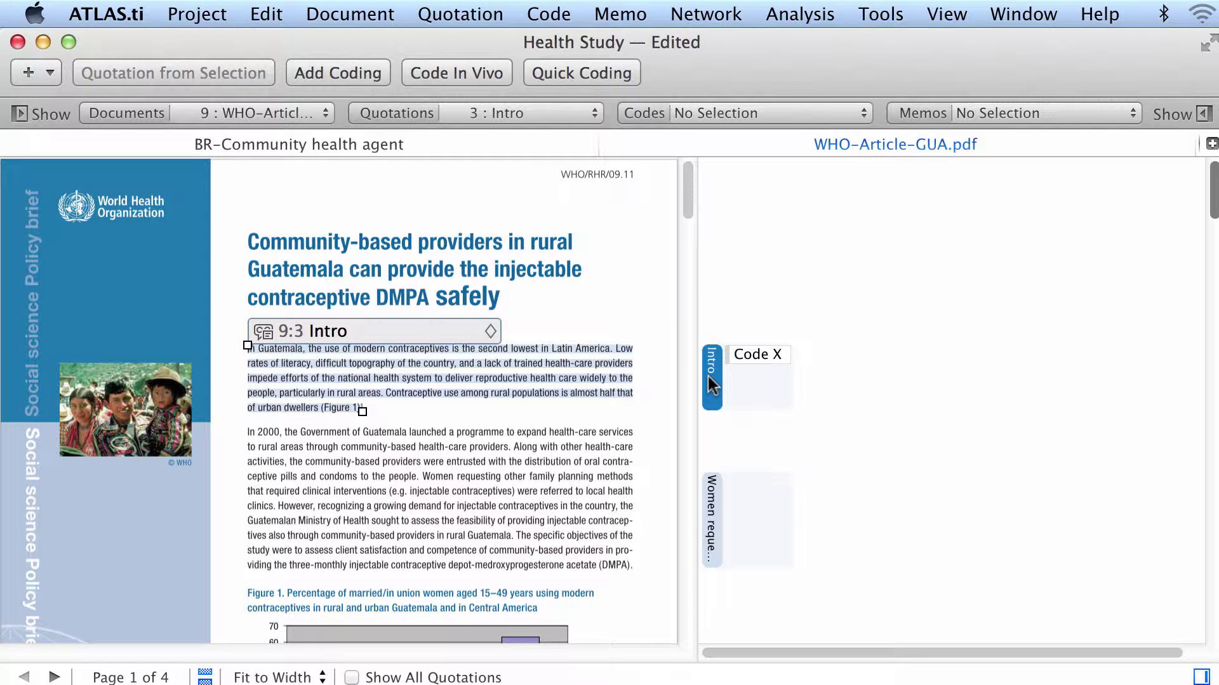
Link quotation 9:3 Intro to 9:4 Women requesting as 'continued by'.
left_click_drag(707, 375, 713, 509)
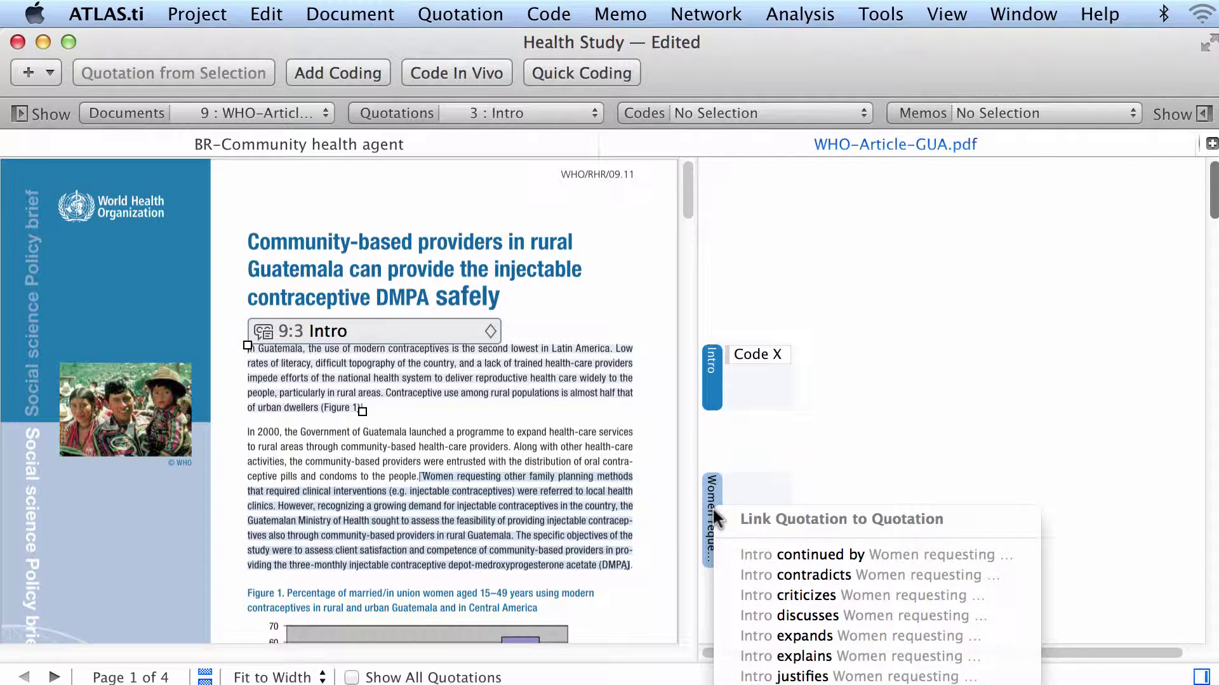
left_click(766, 551)
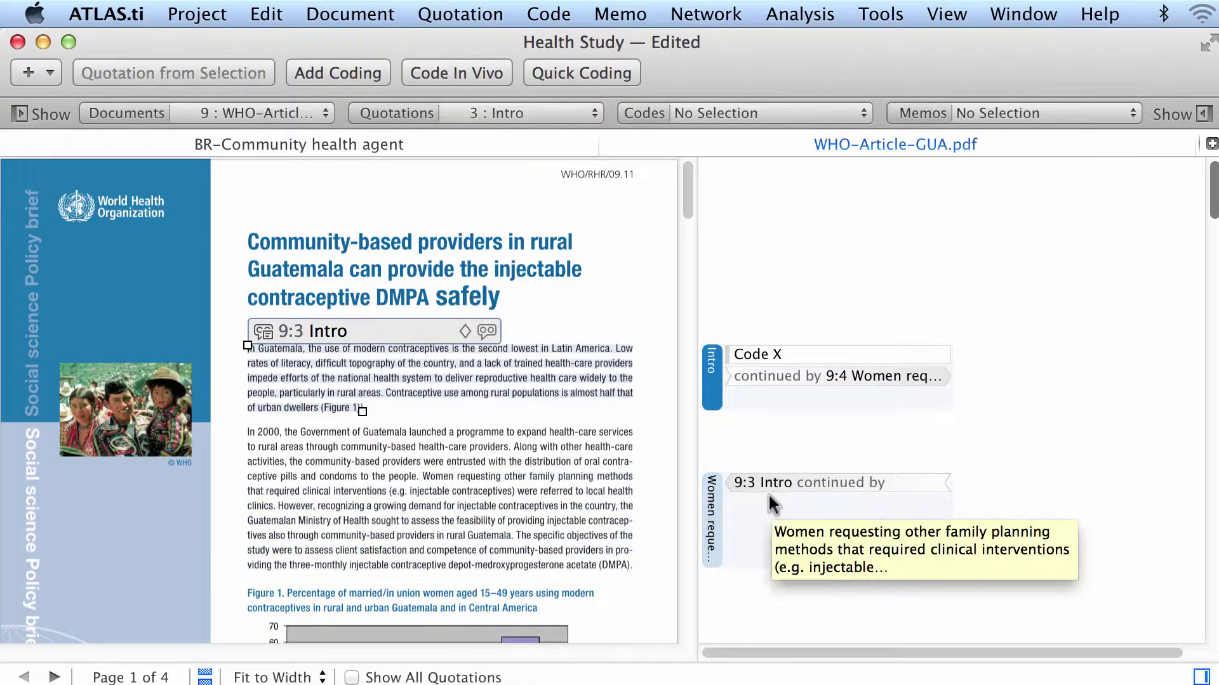
Duplicate the WHO-Article-GUA.pdf tab so the article shows in two side-by-side panes.
right_click(754, 147)
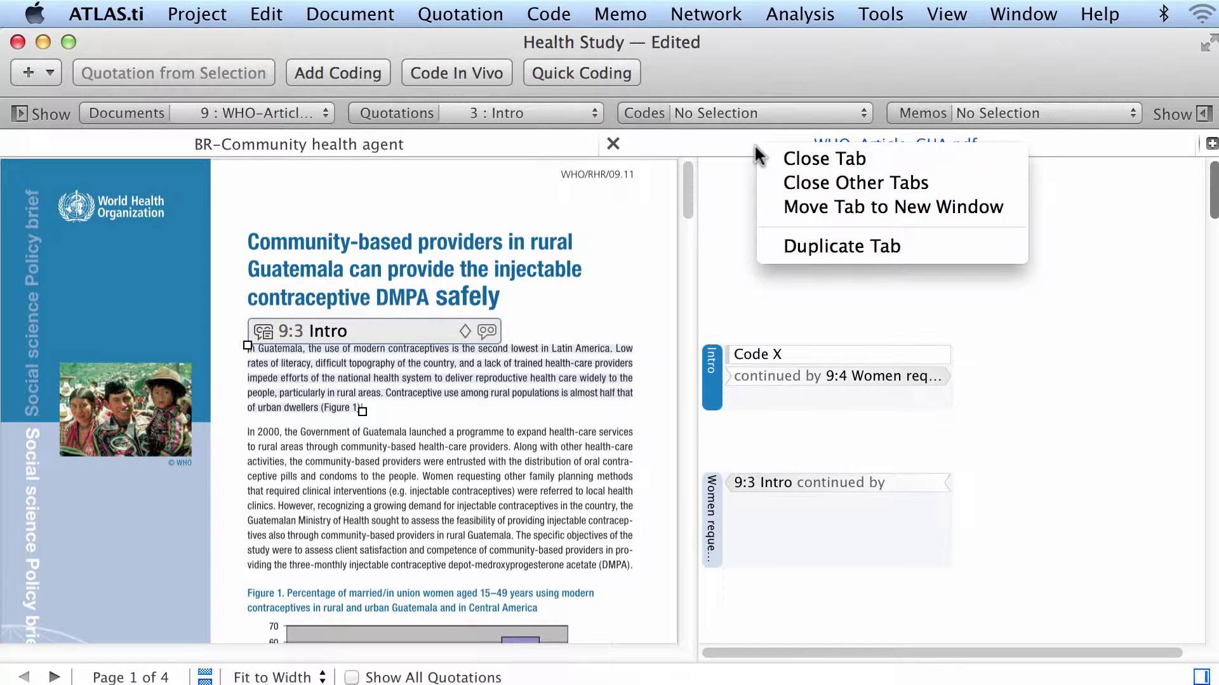
left_click(801, 244)
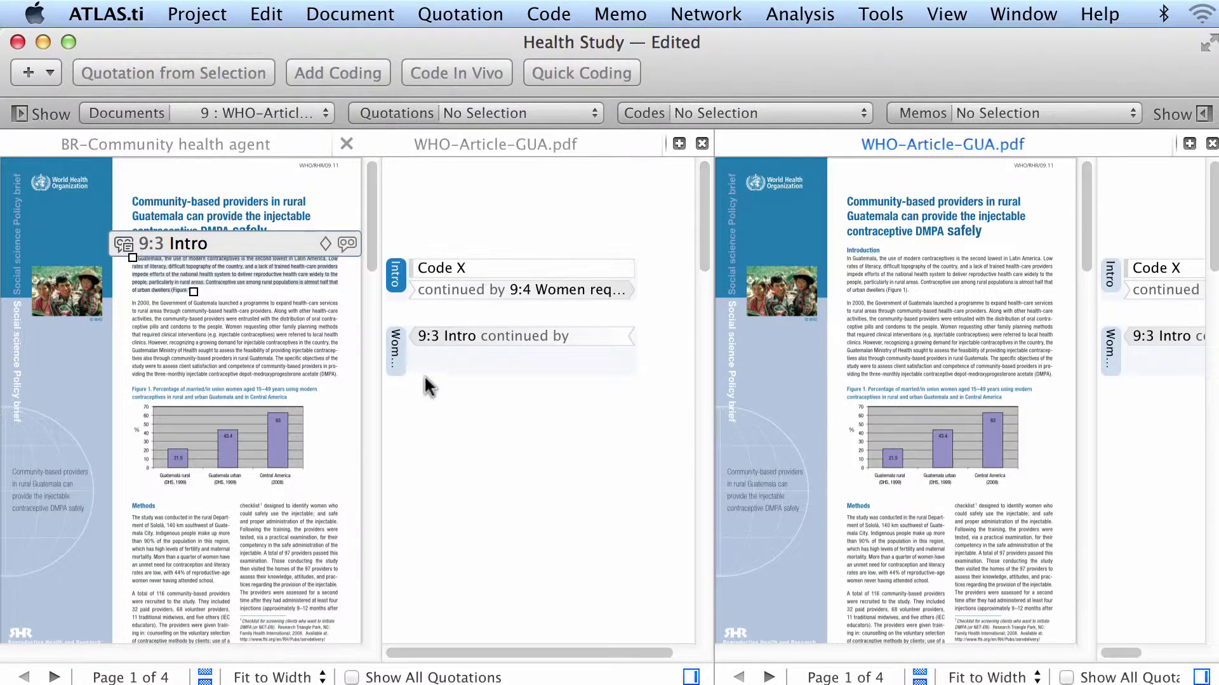
left_click(267, 200)
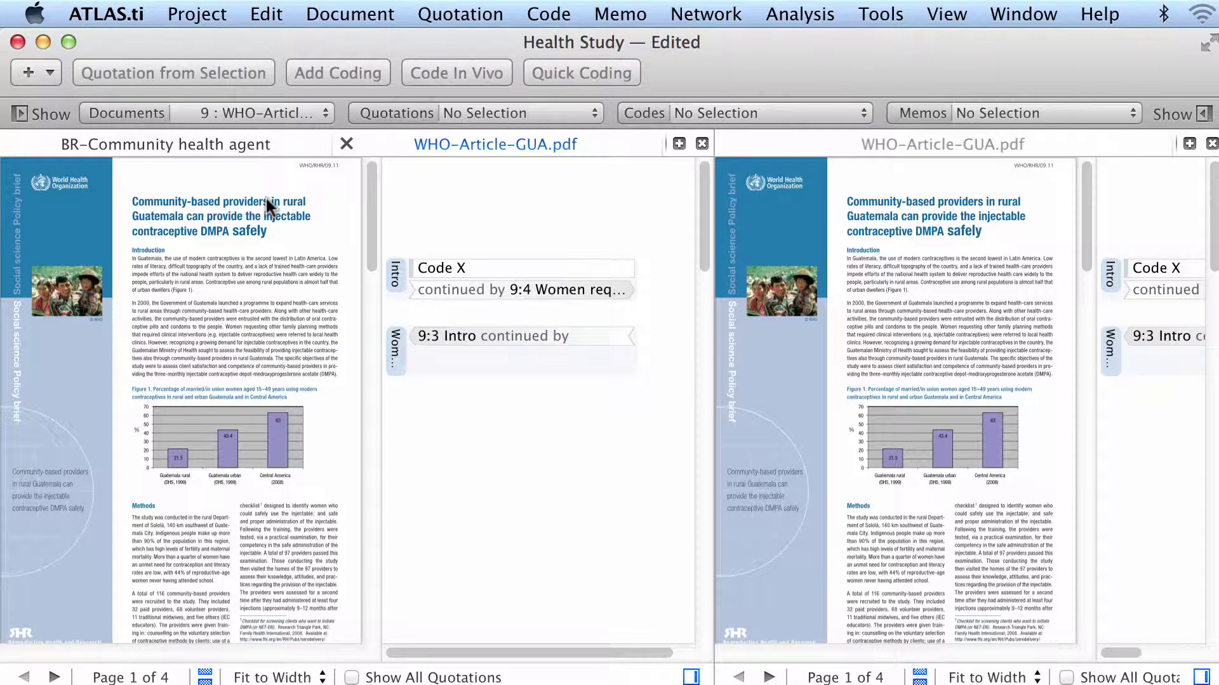
left_click(896, 232)
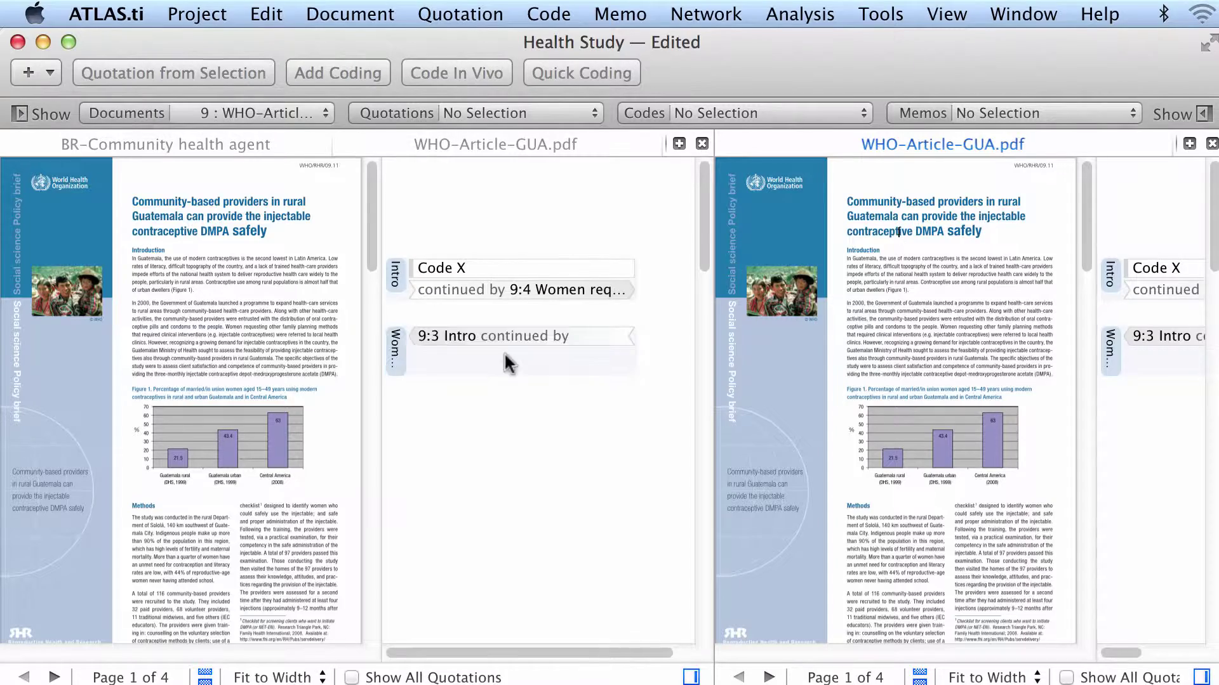
Widen the left pane and select its Methods paragraph beginning 'The study'.
left_click_drag(380, 398, 481, 395)
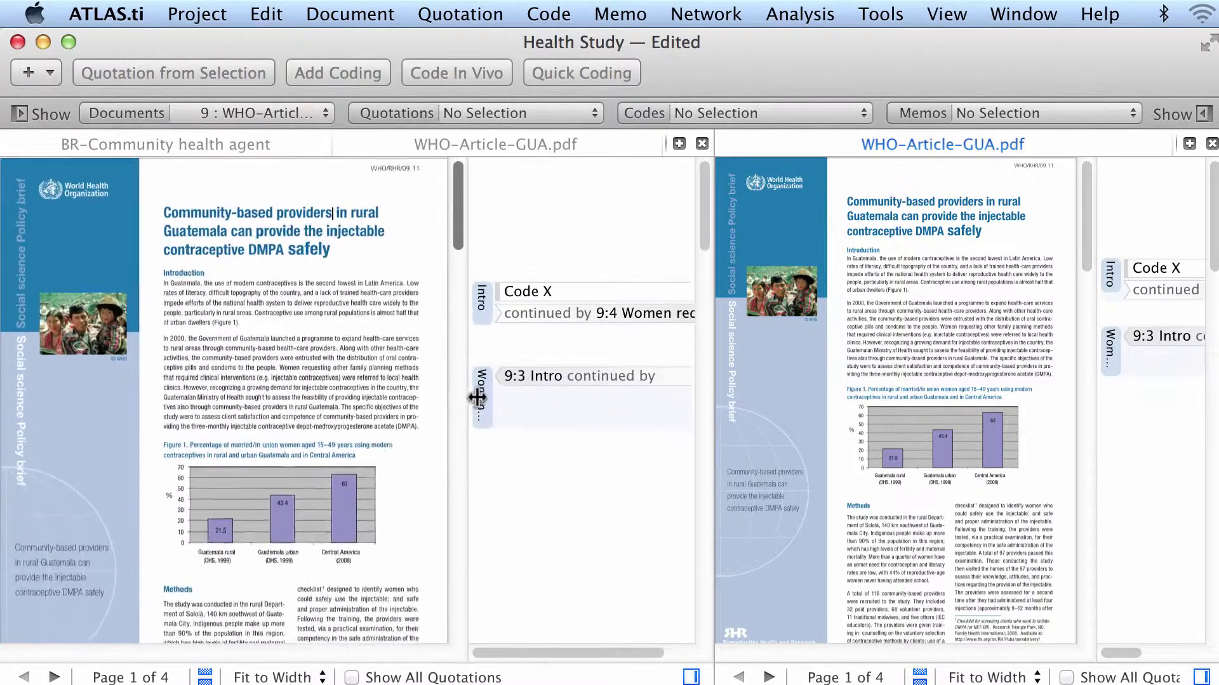
left_click_drag(470, 226, 471, 275)
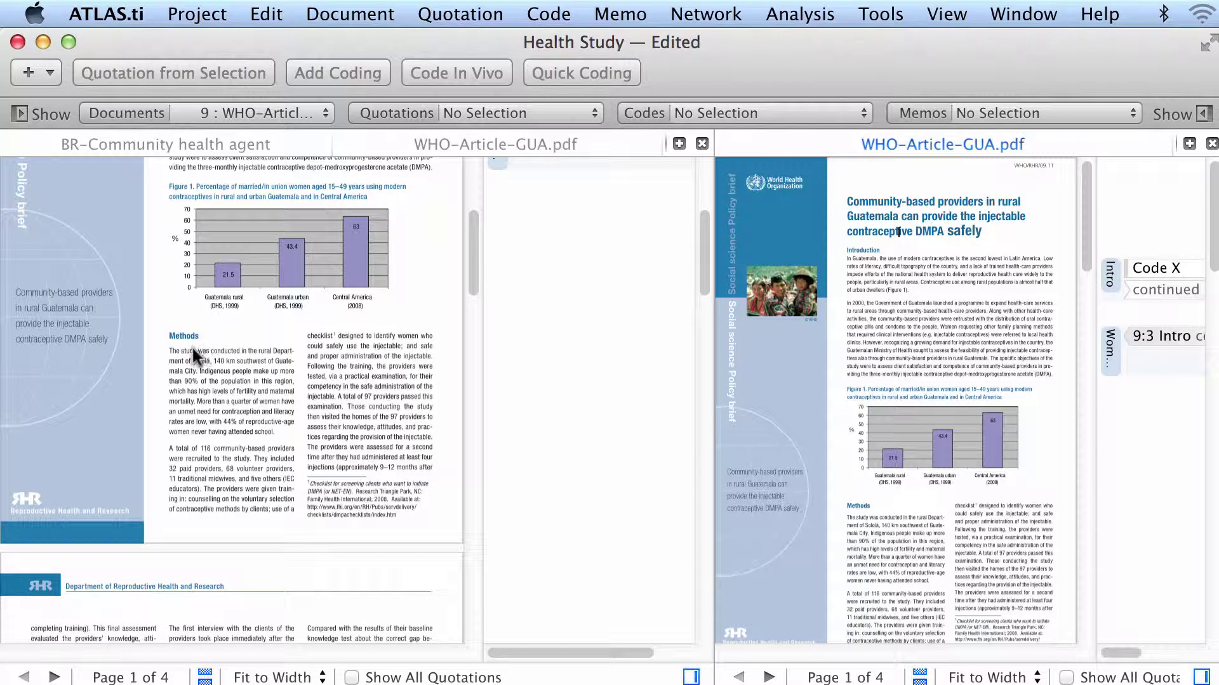
left_click(169, 355)
left_click_drag(169, 354, 278, 440)
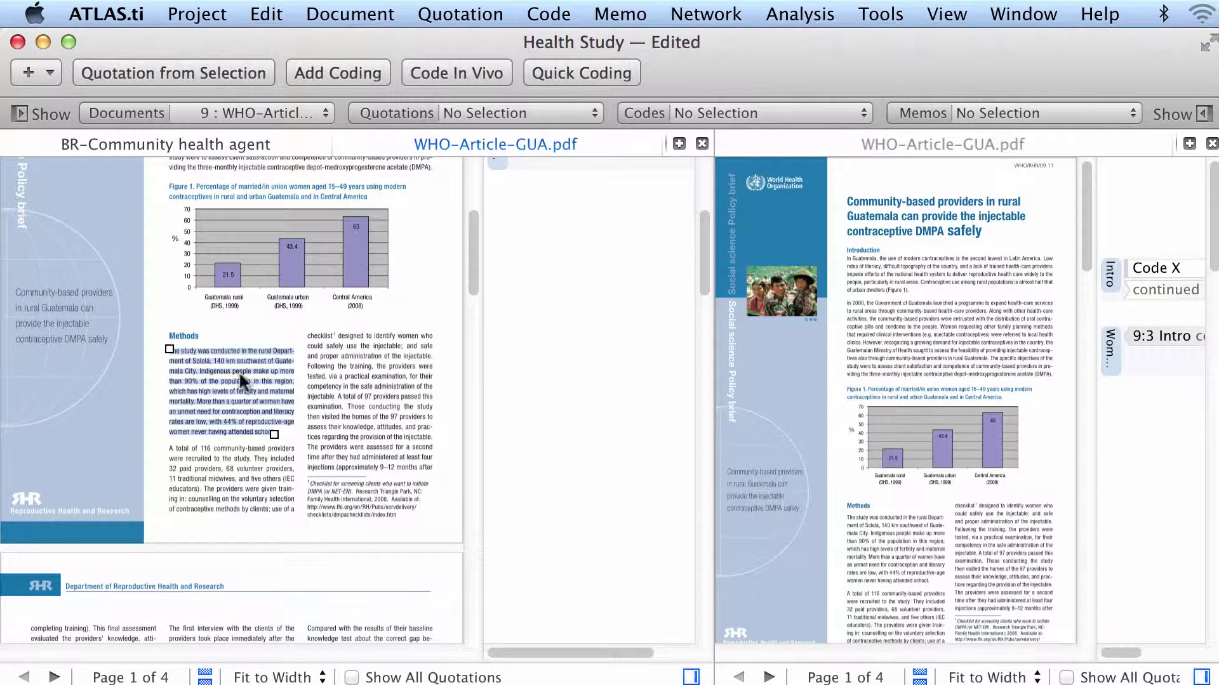
Make the Methods paragraph quotation 9:5, then select the right pane's '50 of the 116' Results passage.
left_click(202, 74)
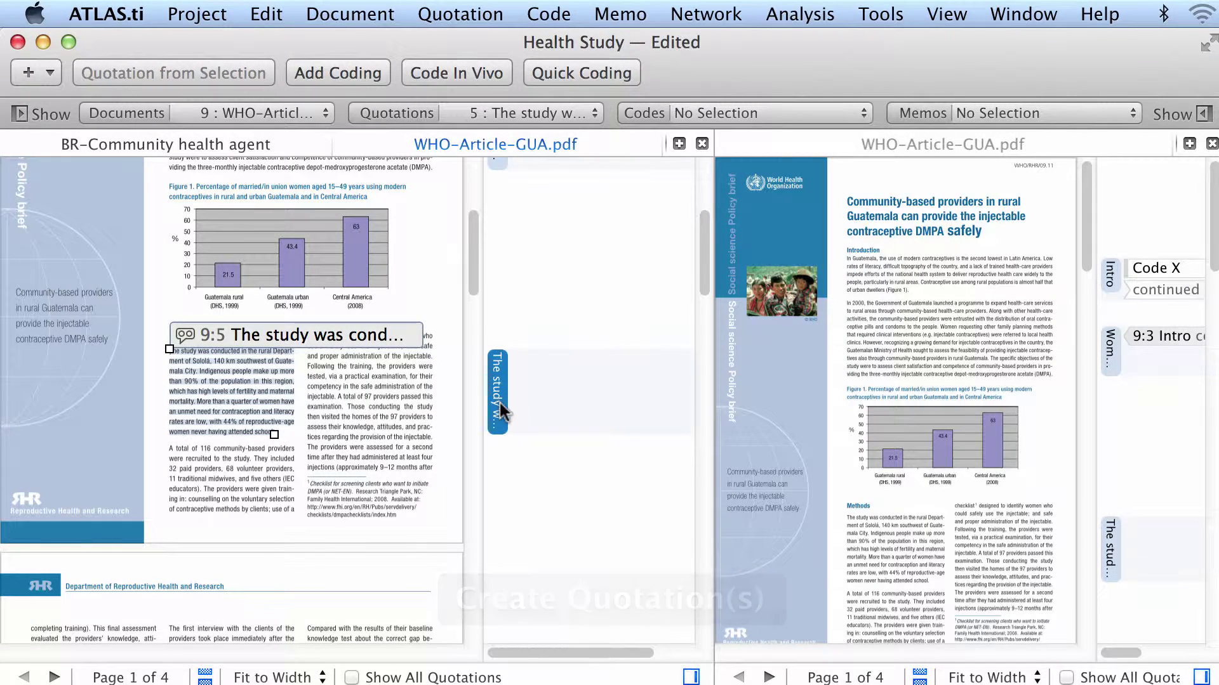
left_click(263, 481)
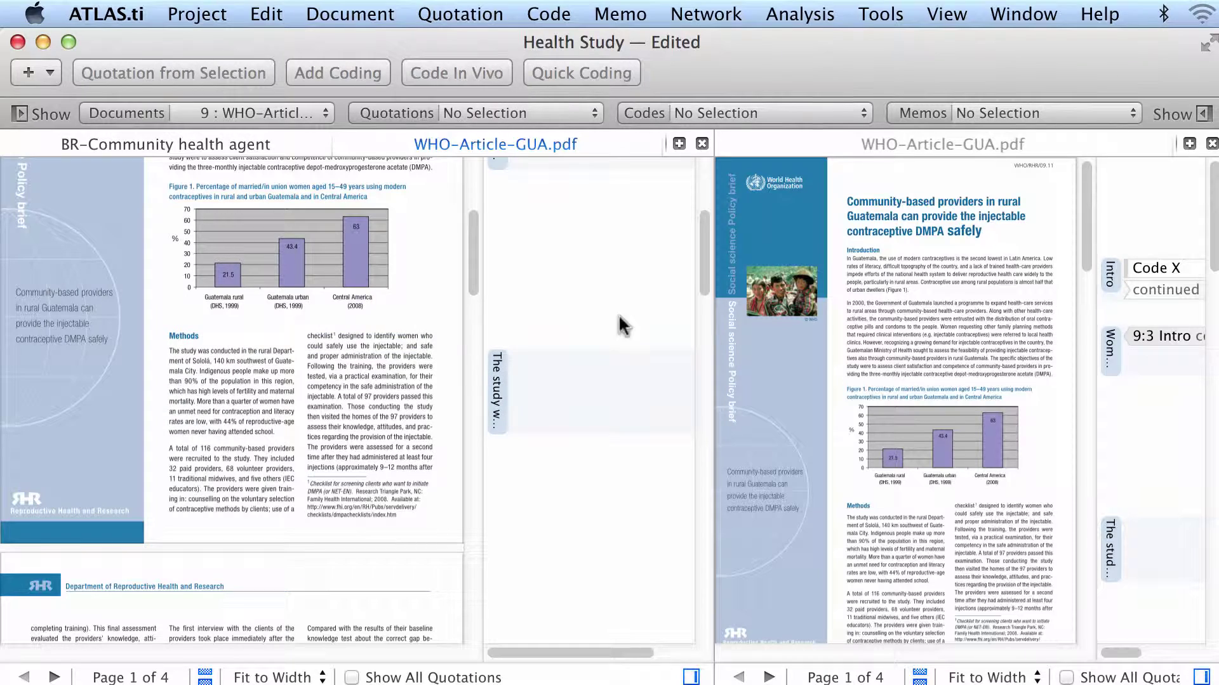
left_click_drag(1084, 246, 1084, 381)
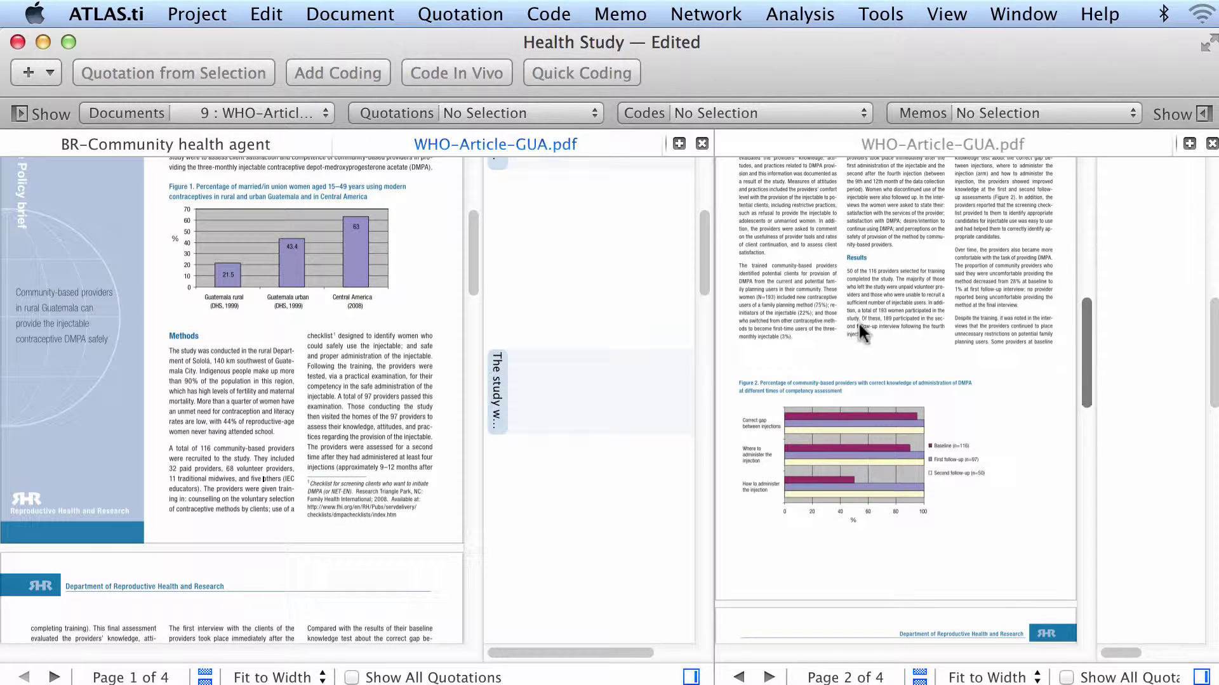
left_click_drag(844, 265, 867, 334)
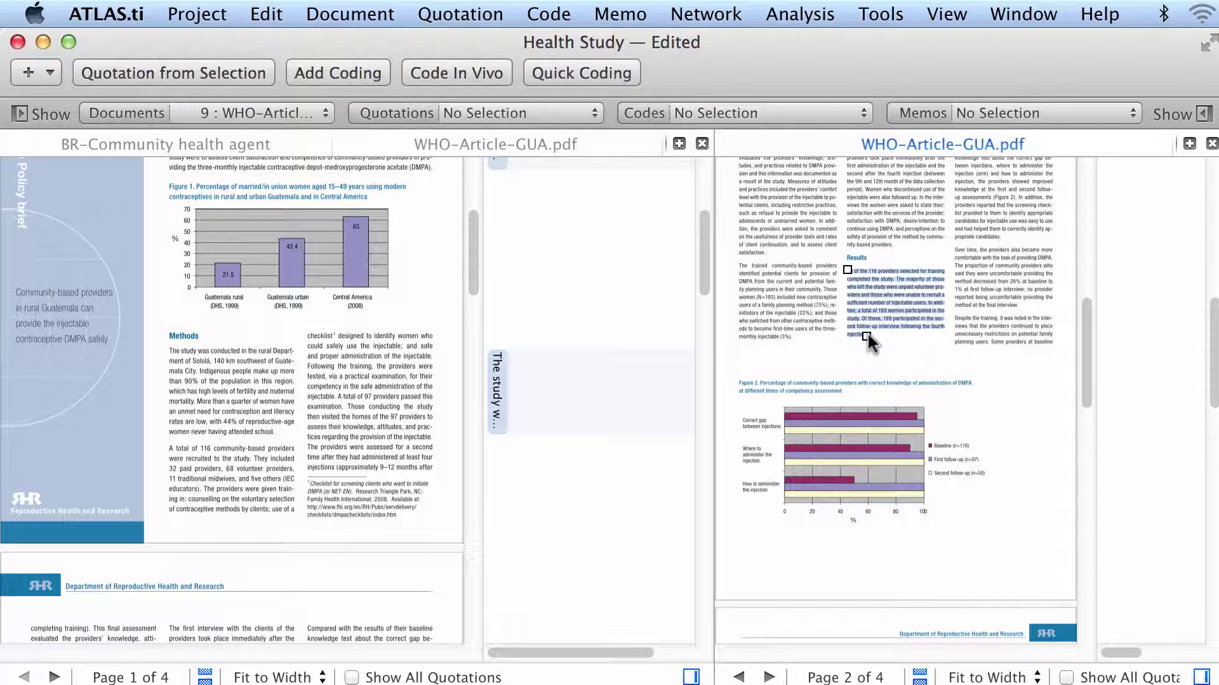
Make the Results passage quotation 9:6 and link 9:5 to it with 'explains'.
left_click(216, 76)
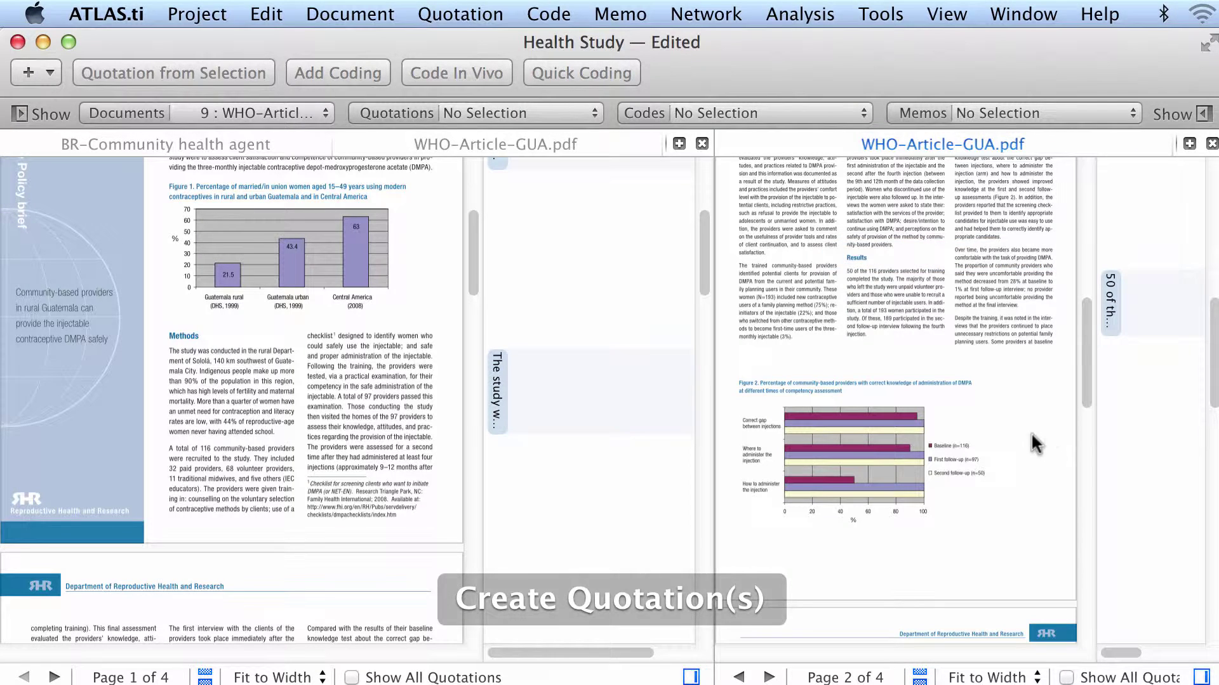
left_click(497, 380)
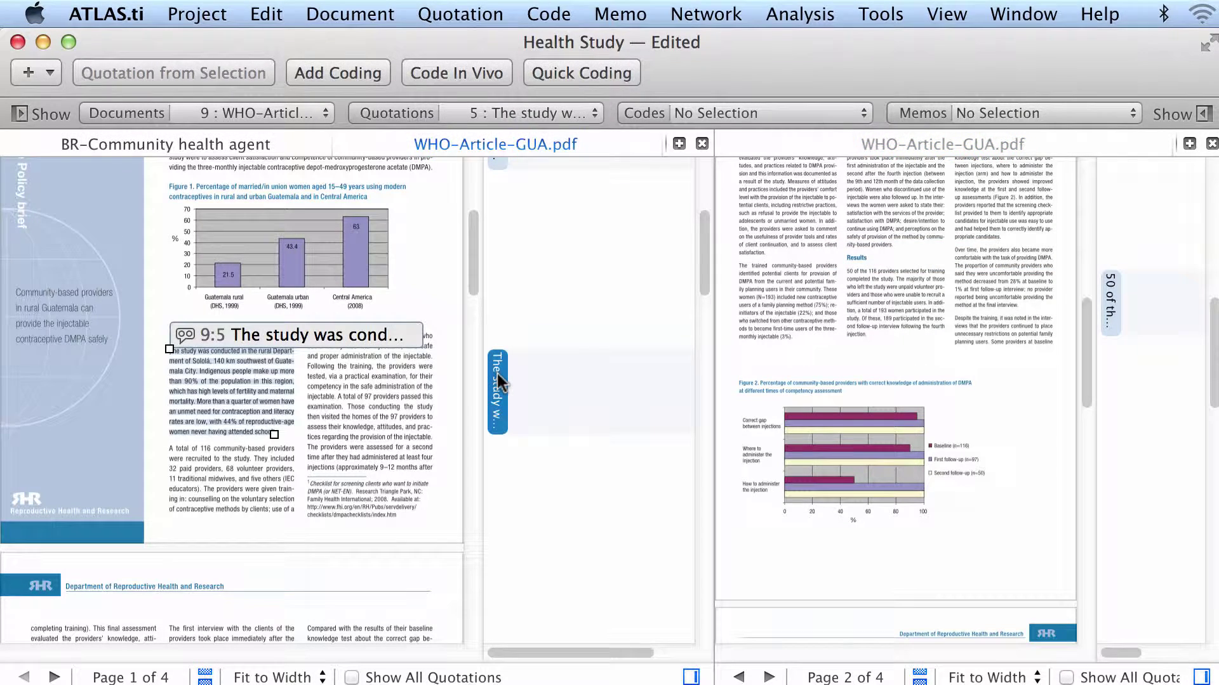
left_click_drag(497, 374, 1111, 298)
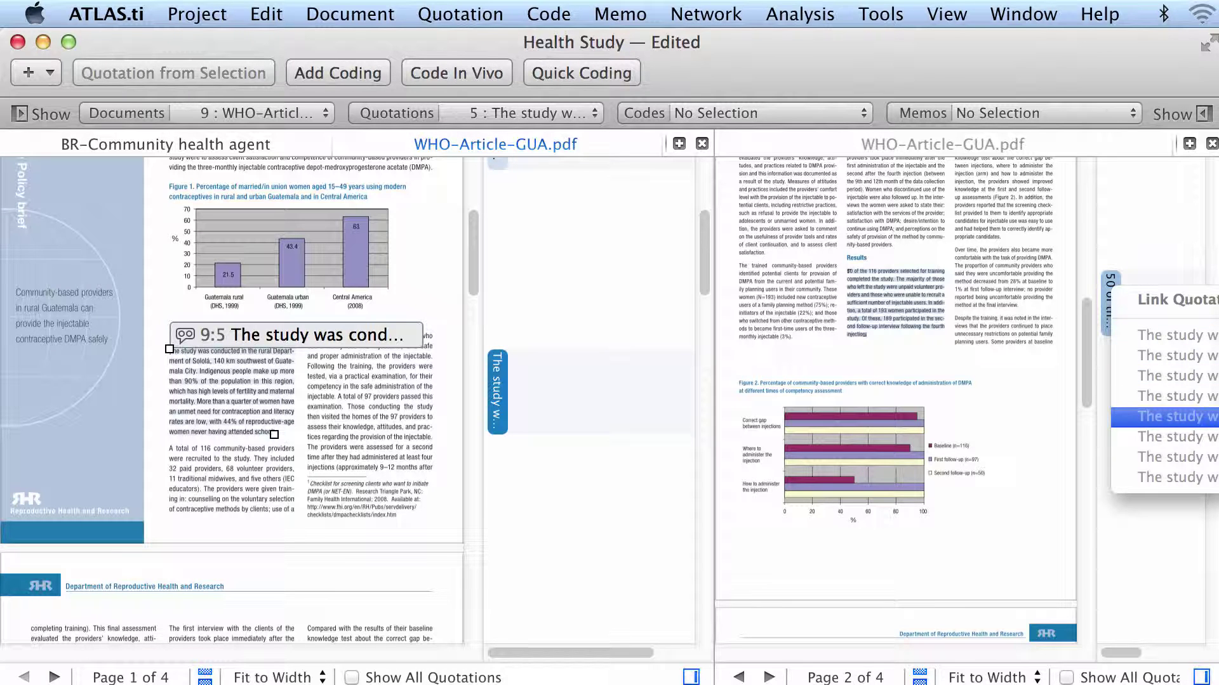
key("Return")
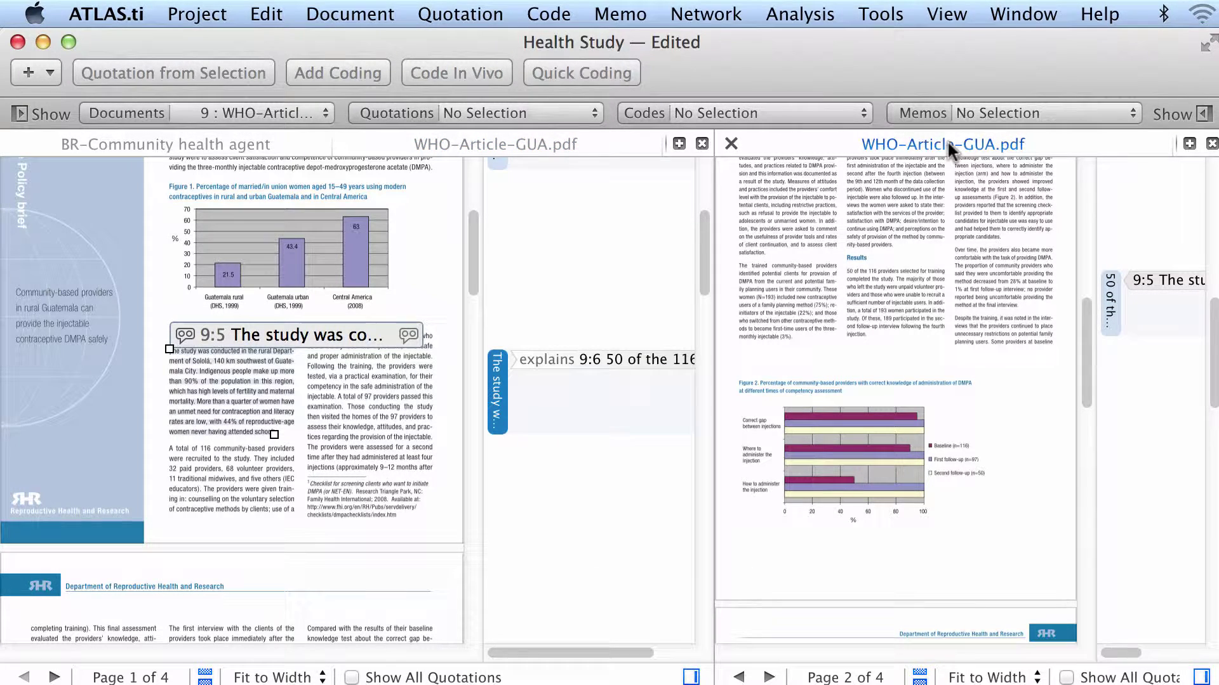
left_click(573, 147)
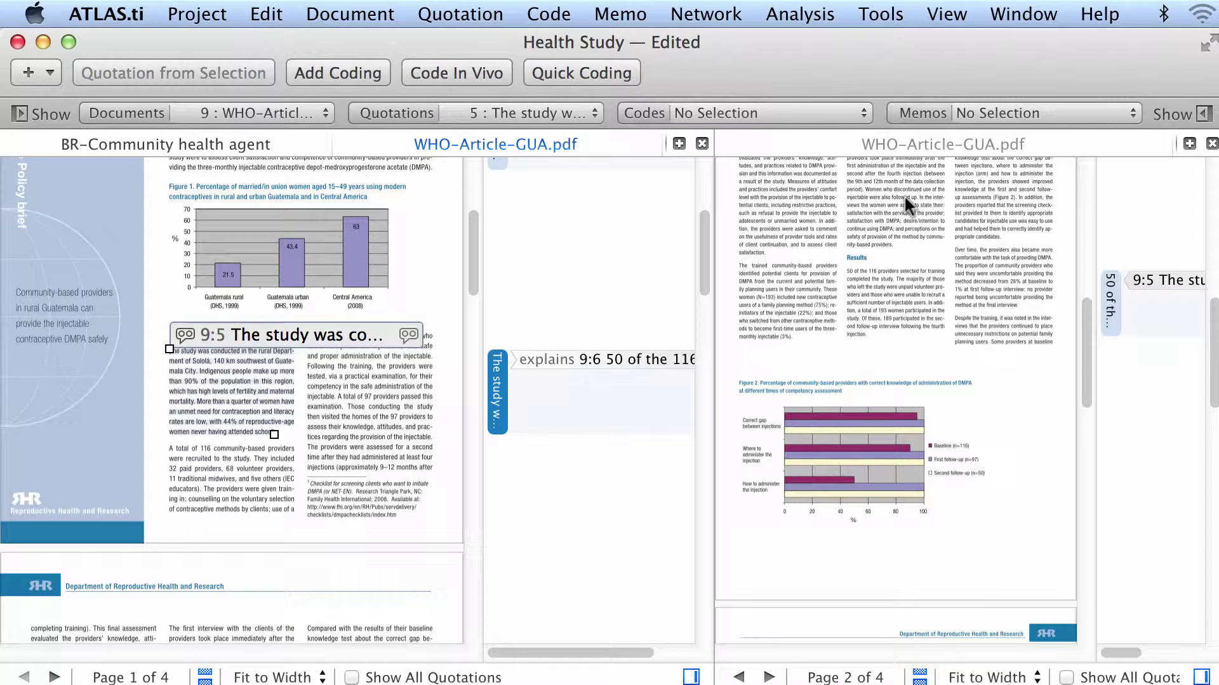
left_click(737, 149)
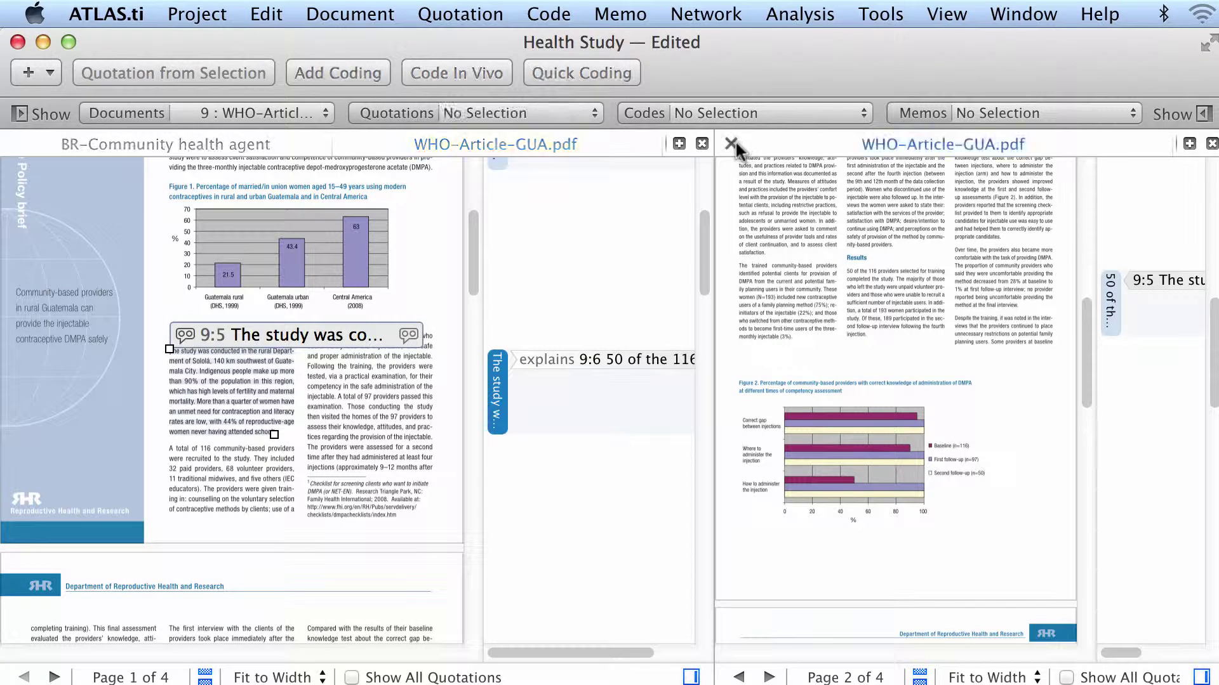
Close the second article view and show the Quotations list in the navigator.
left_click(731, 143)
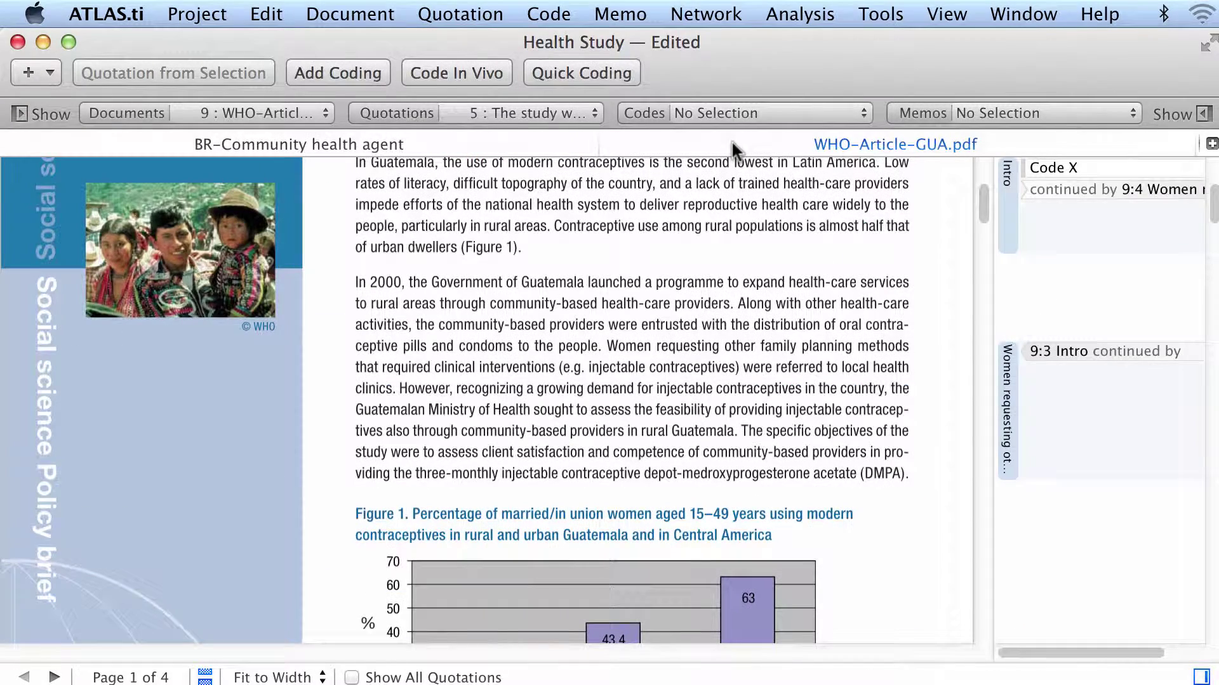
left_click(27, 114)
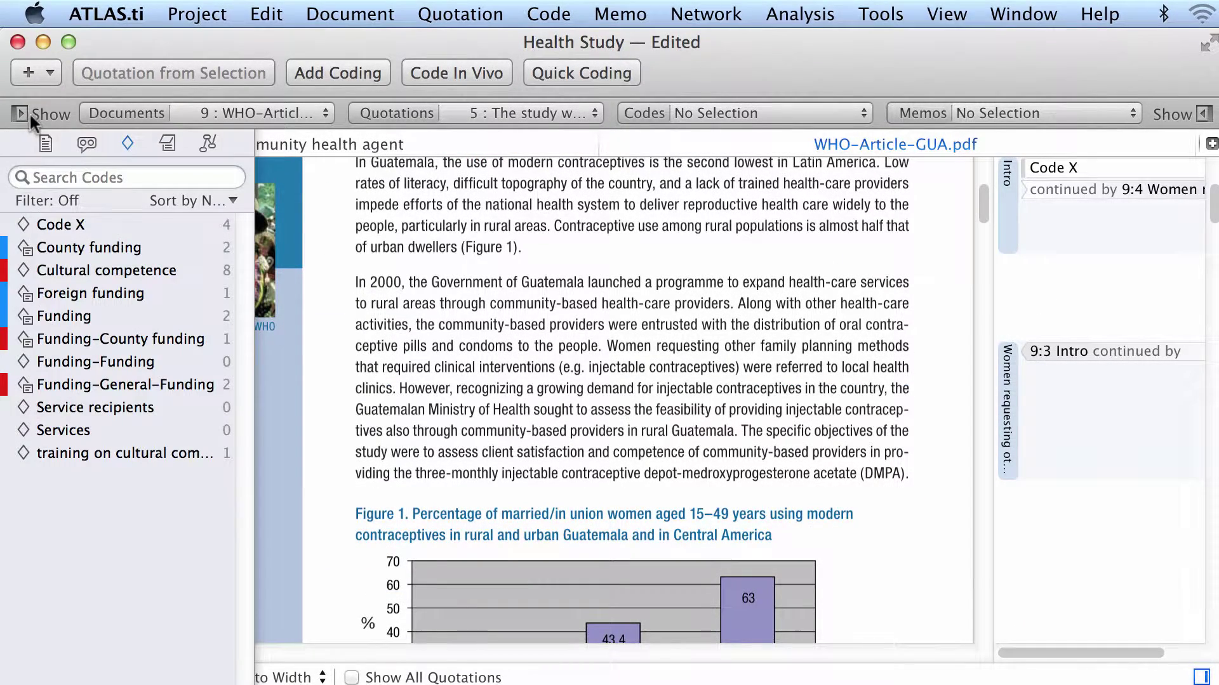
left_click(41, 118)
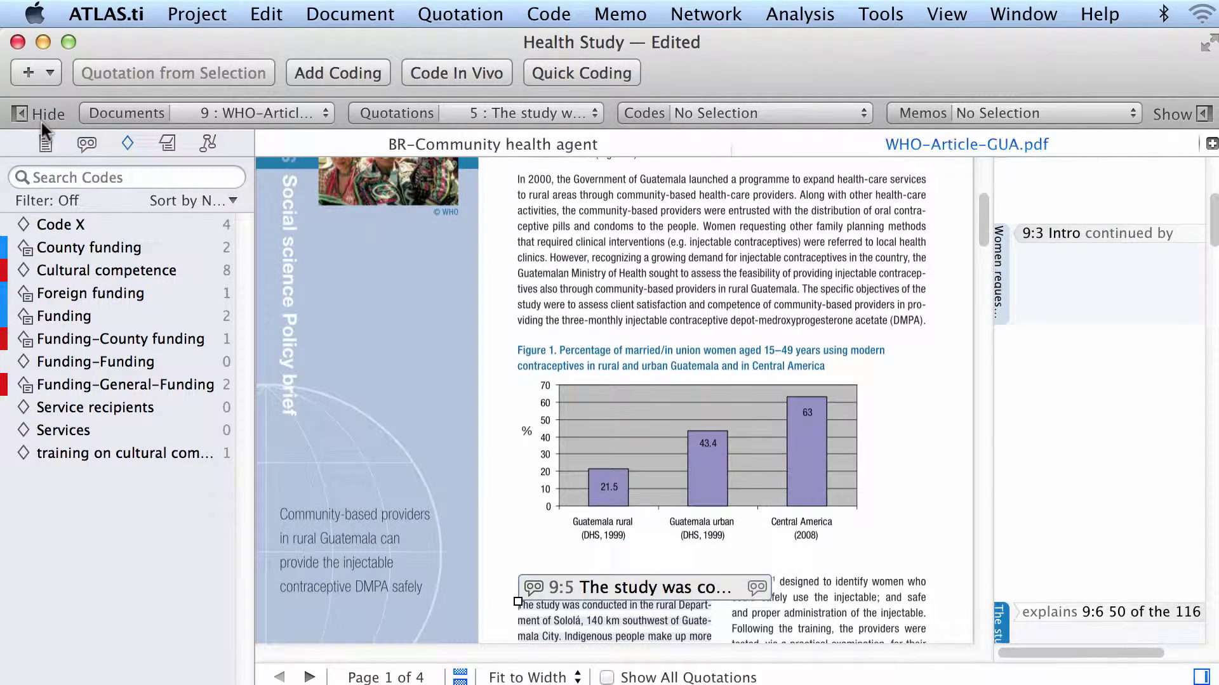
left_click(84, 141)
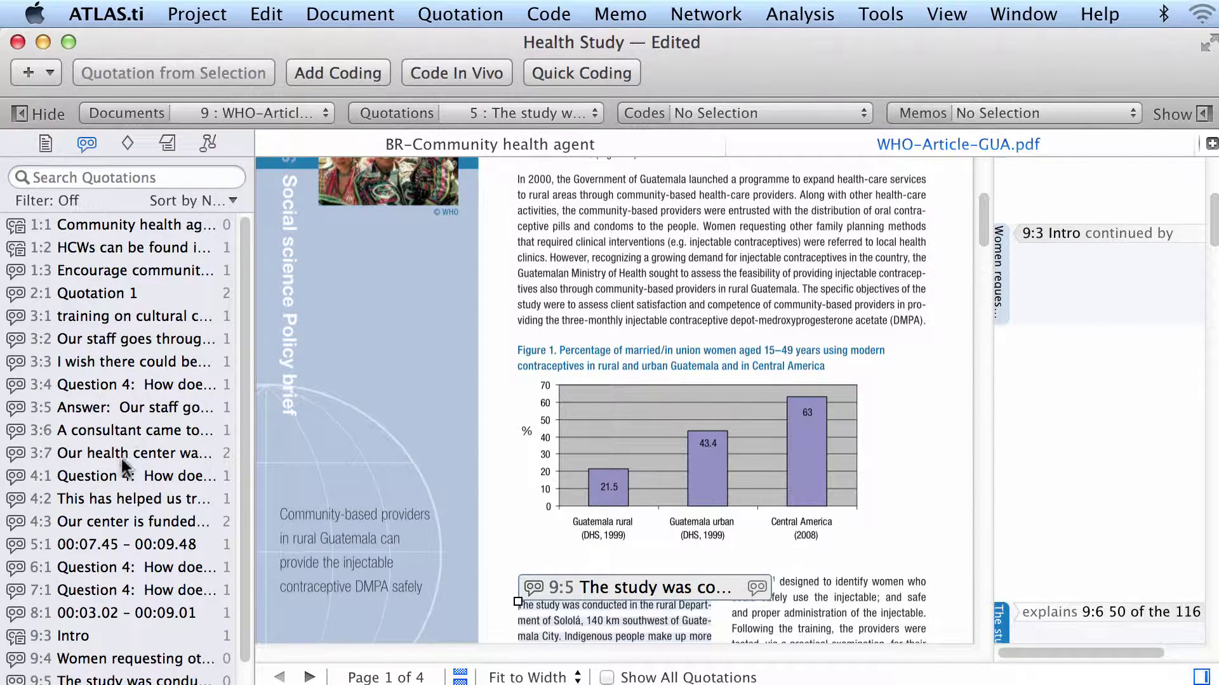
scroll(242, 391, "down", 1)
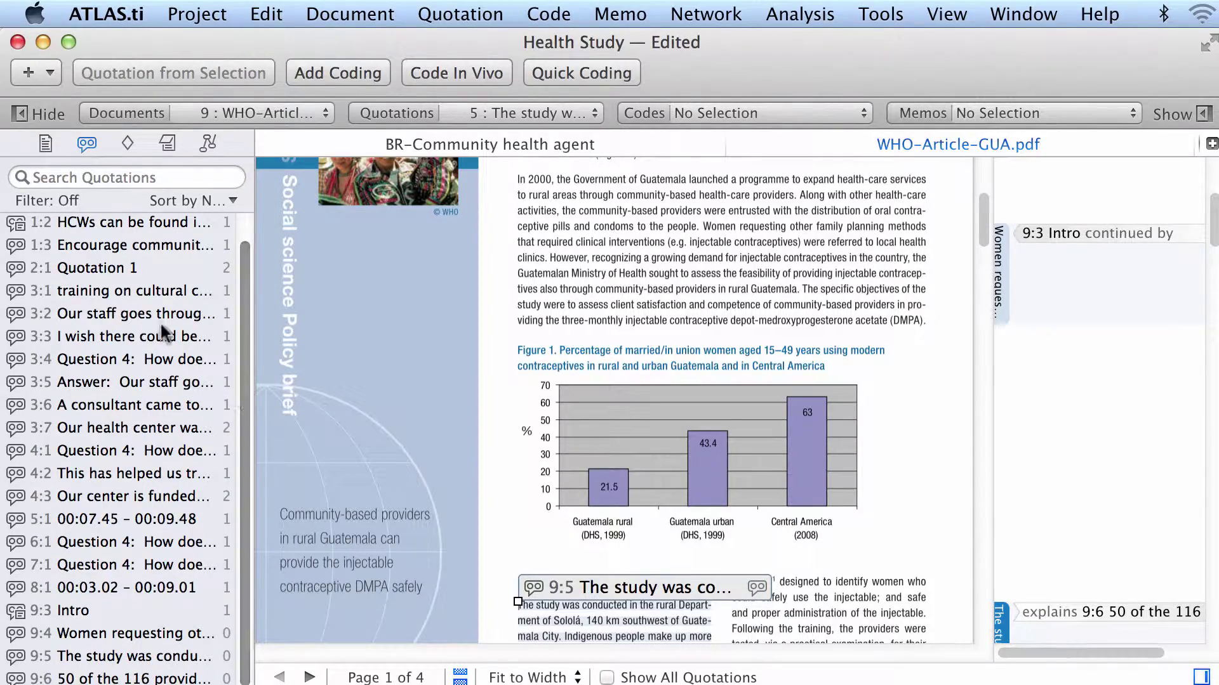
Open quotation 3:2 in the rural Assistant Director interview and drag it onto 3:3.
left_click(138, 311)
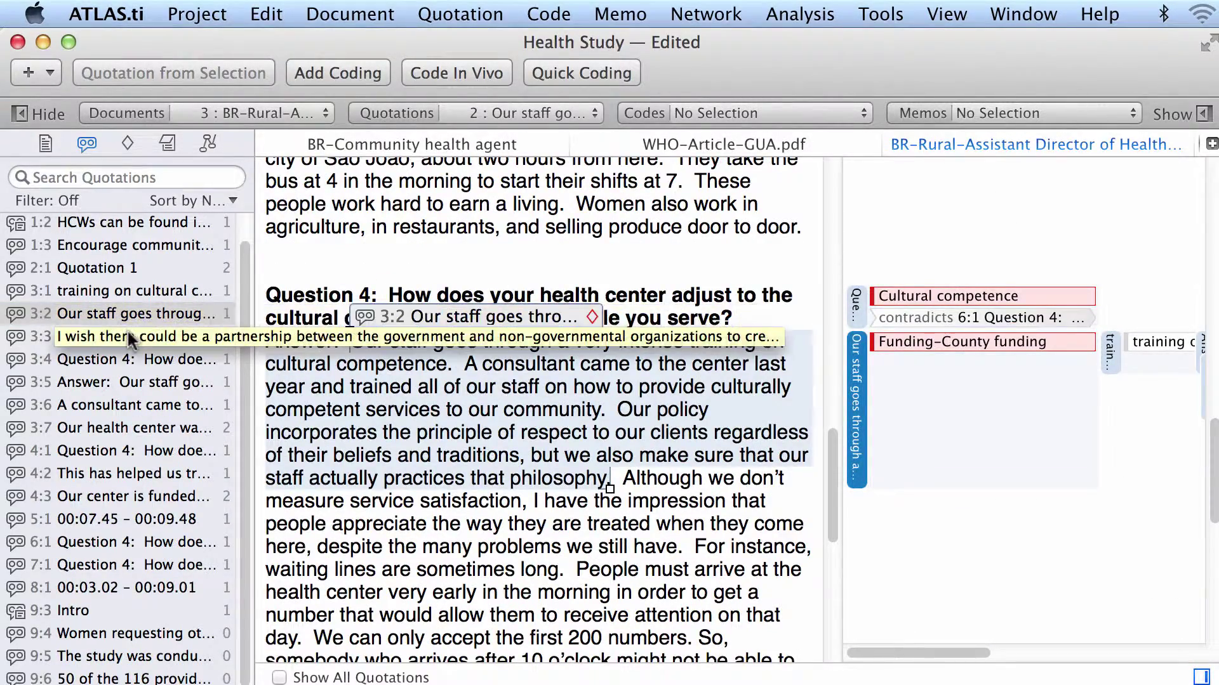
left_click(127, 331)
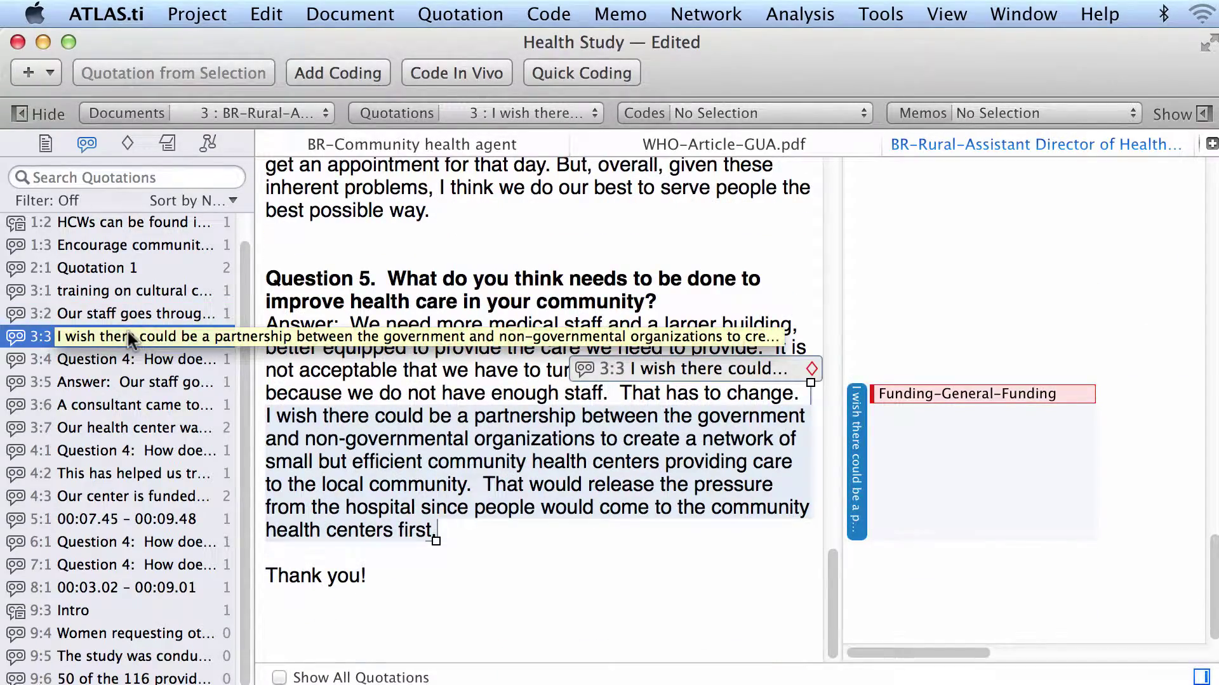
left_click(127, 311)
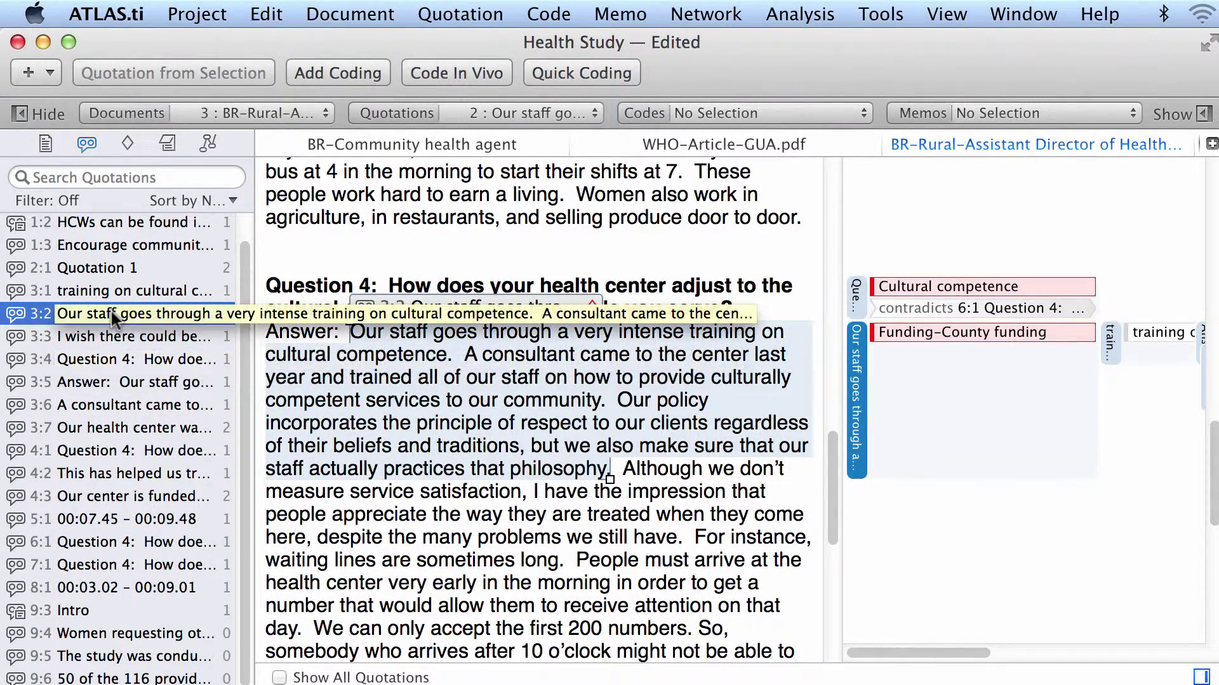
left_click_drag(111, 311, 162, 336)
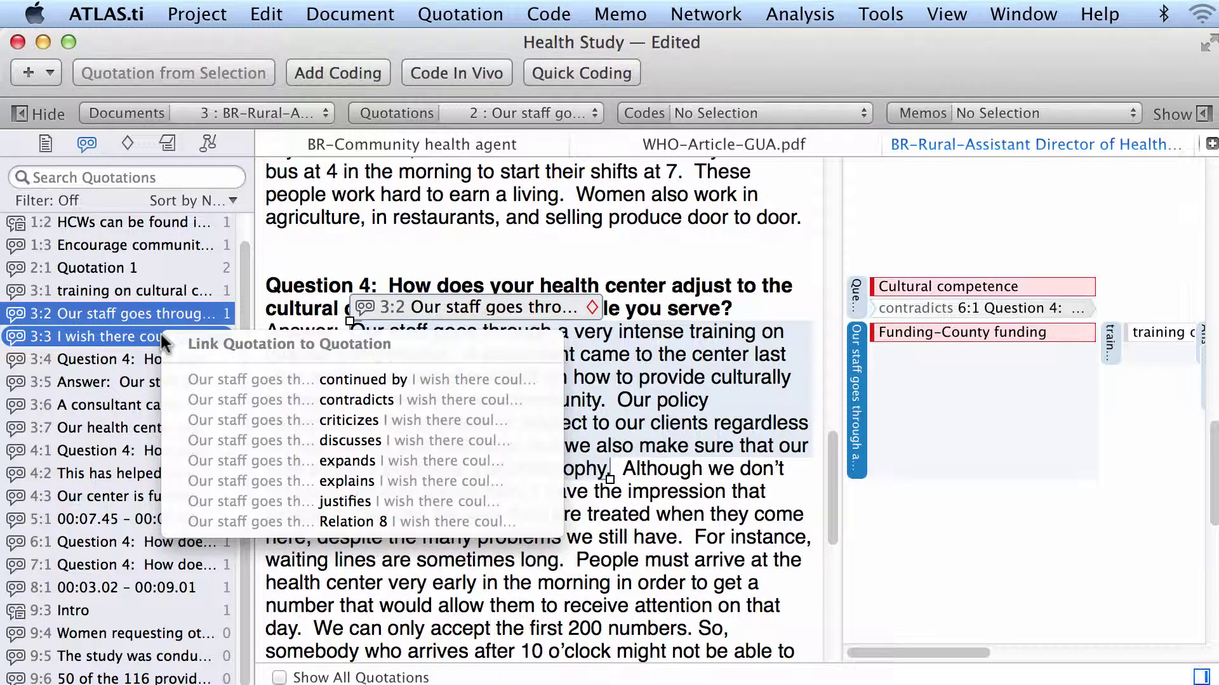
Choose 'criticizes' as the relation from quotation 3:2 to 3:3.
left_click(283, 416)
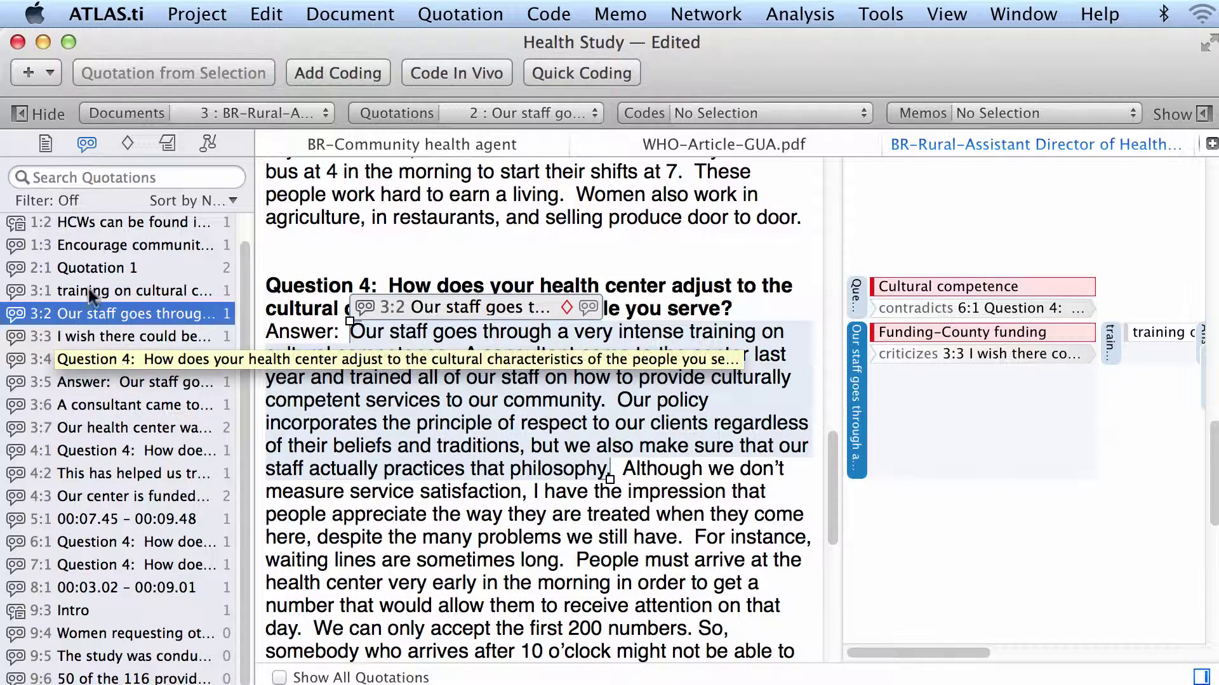
Create a new network and drag quotations 3:6, 4:1 and 5:1 onto its canvas.
left_click(50, 74)
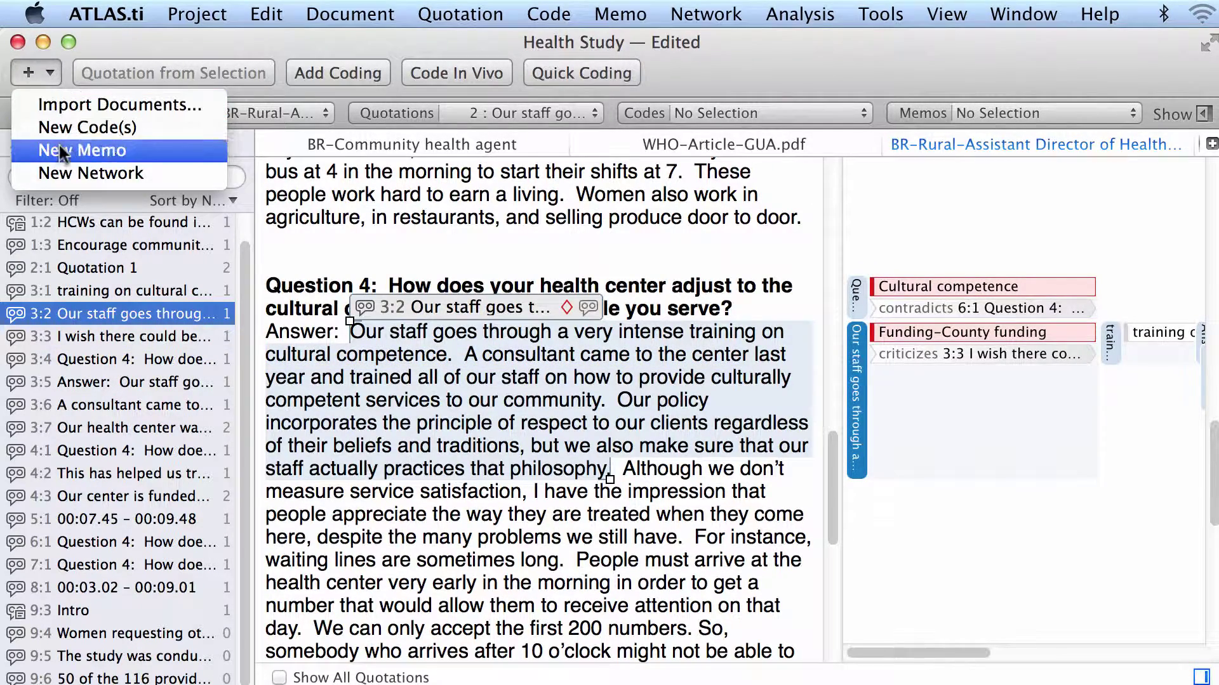
left_click(64, 173)
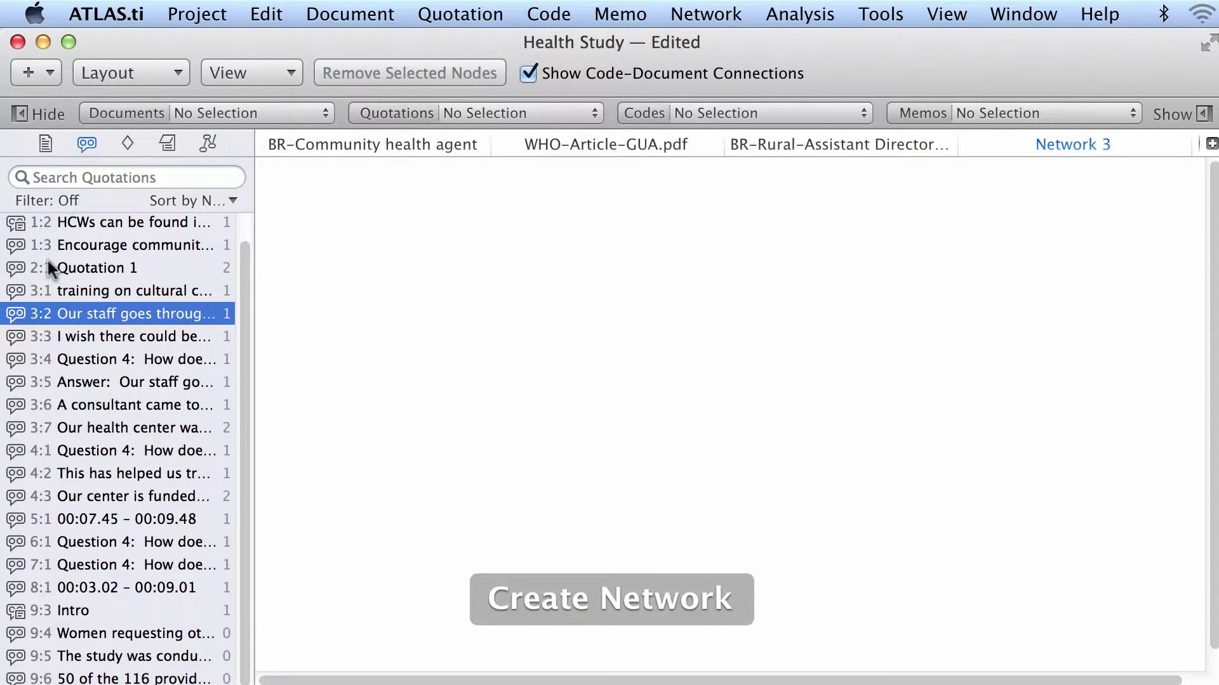
left_click(63, 400)
left_click_drag(63, 400, 520, 262)
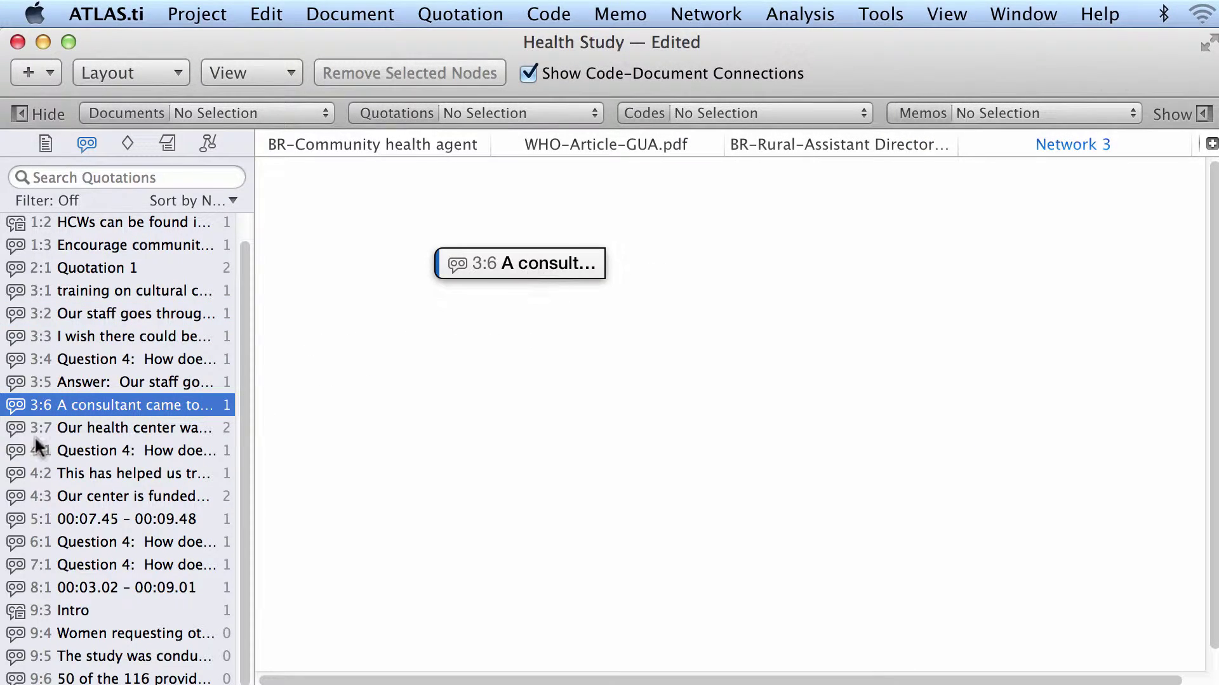
left_click(36, 461)
left_click_drag(35, 467, 574, 377)
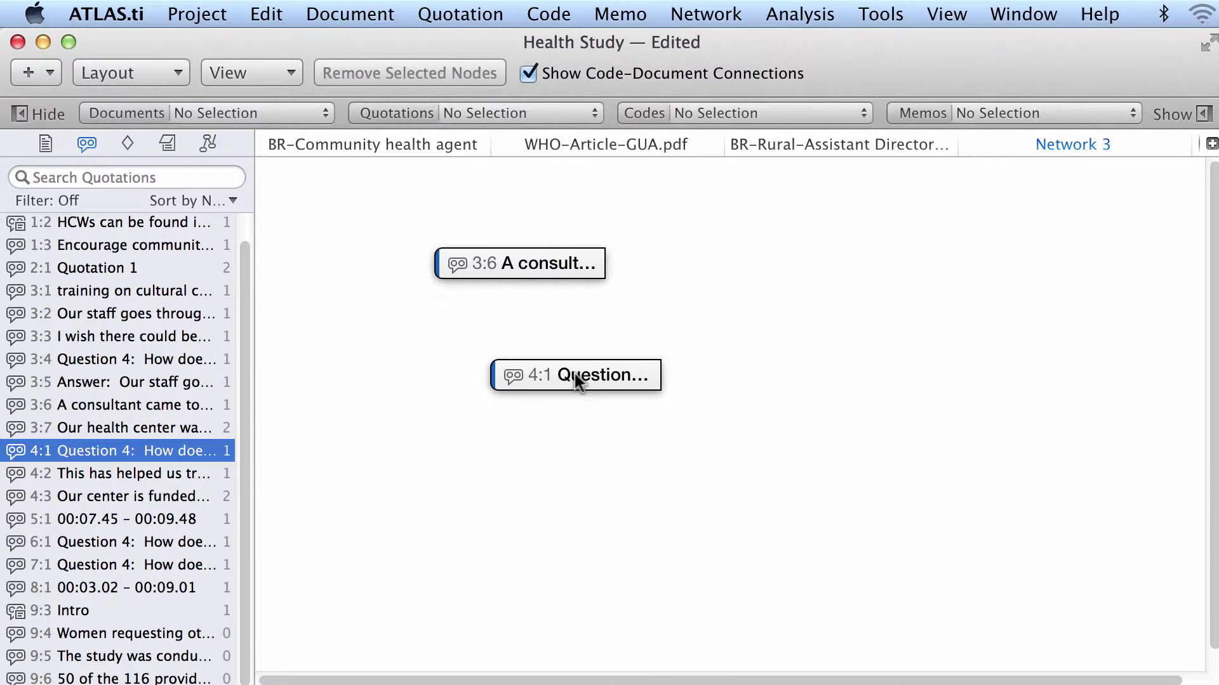
left_click(48, 495)
left_click(48, 516)
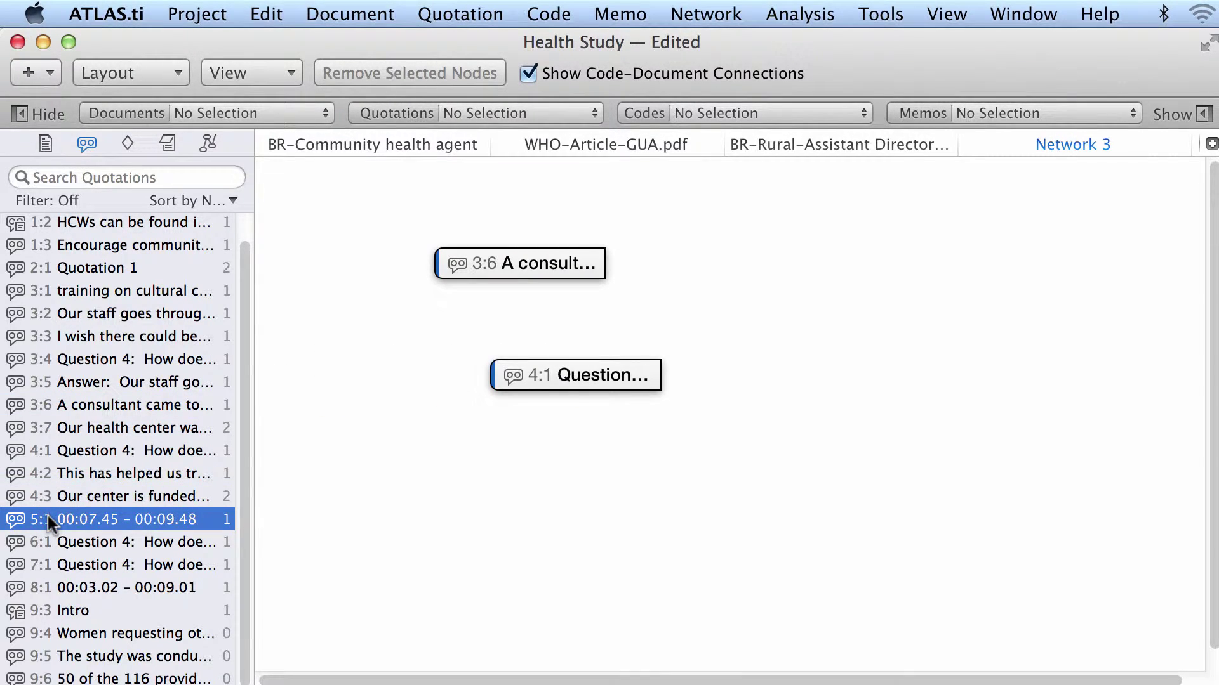
left_click_drag(48, 516, 716, 406)
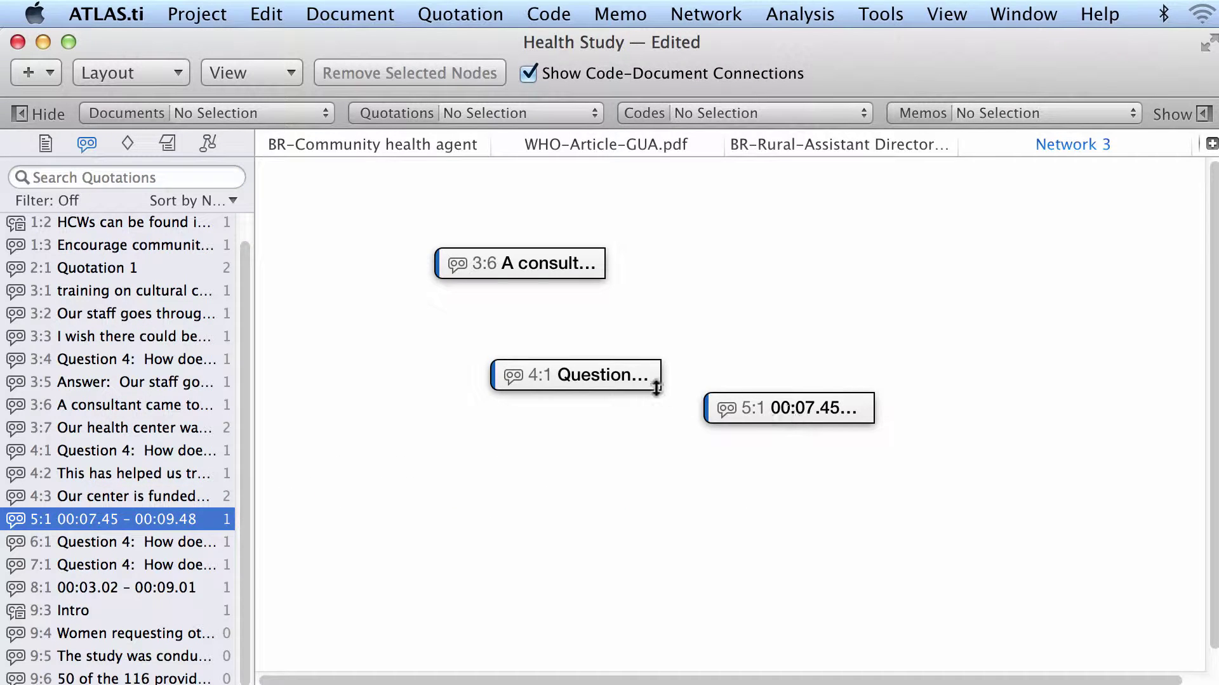
left_click(266, 73)
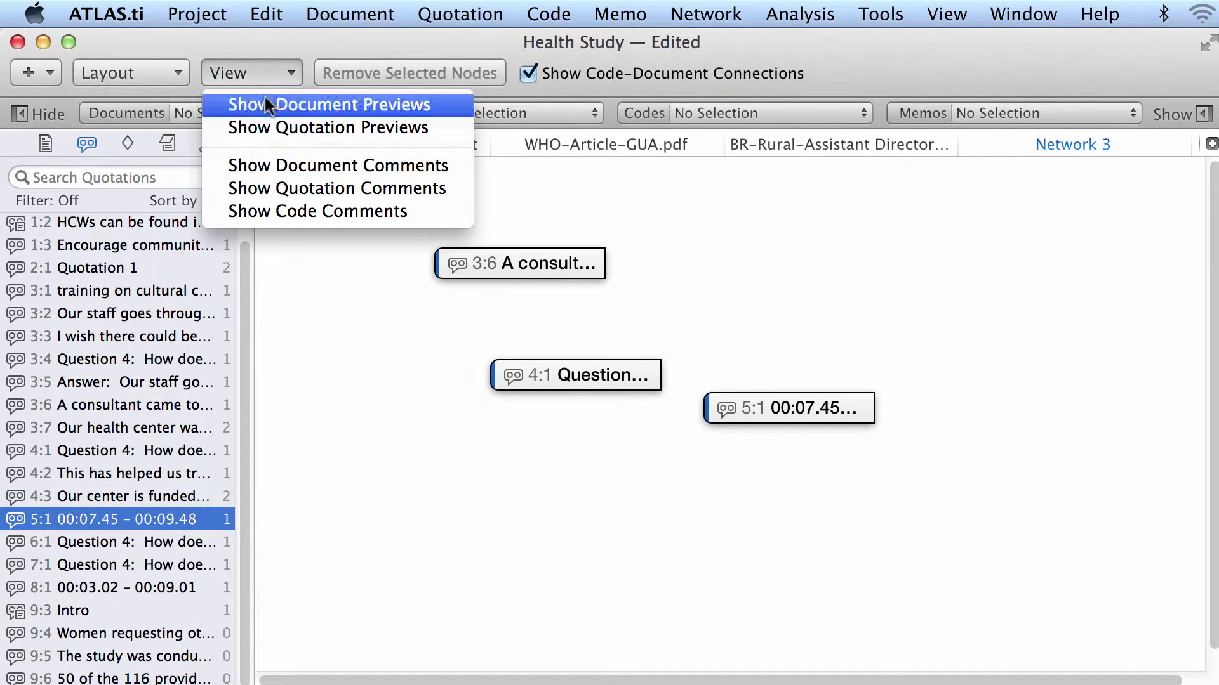
Show full node previews, move 4:1 clear of 3:6, and raise 5:1 level with 3:6.
left_click(272, 124)
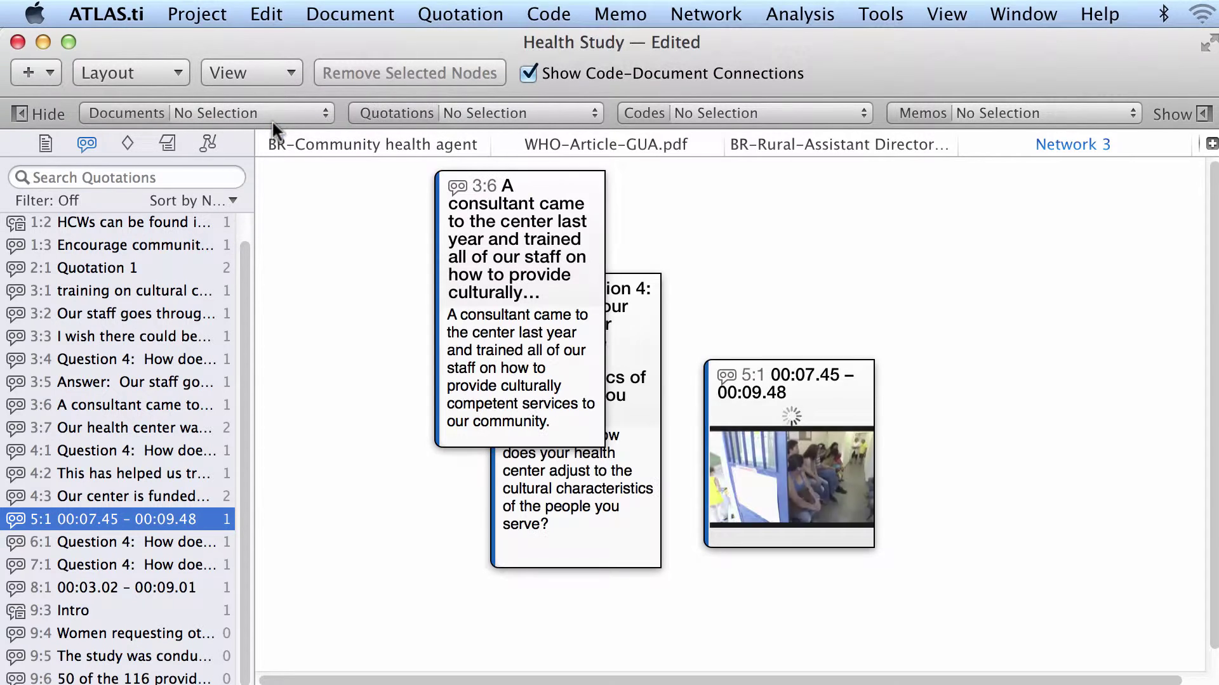
left_click_drag(747, 448, 975, 388)
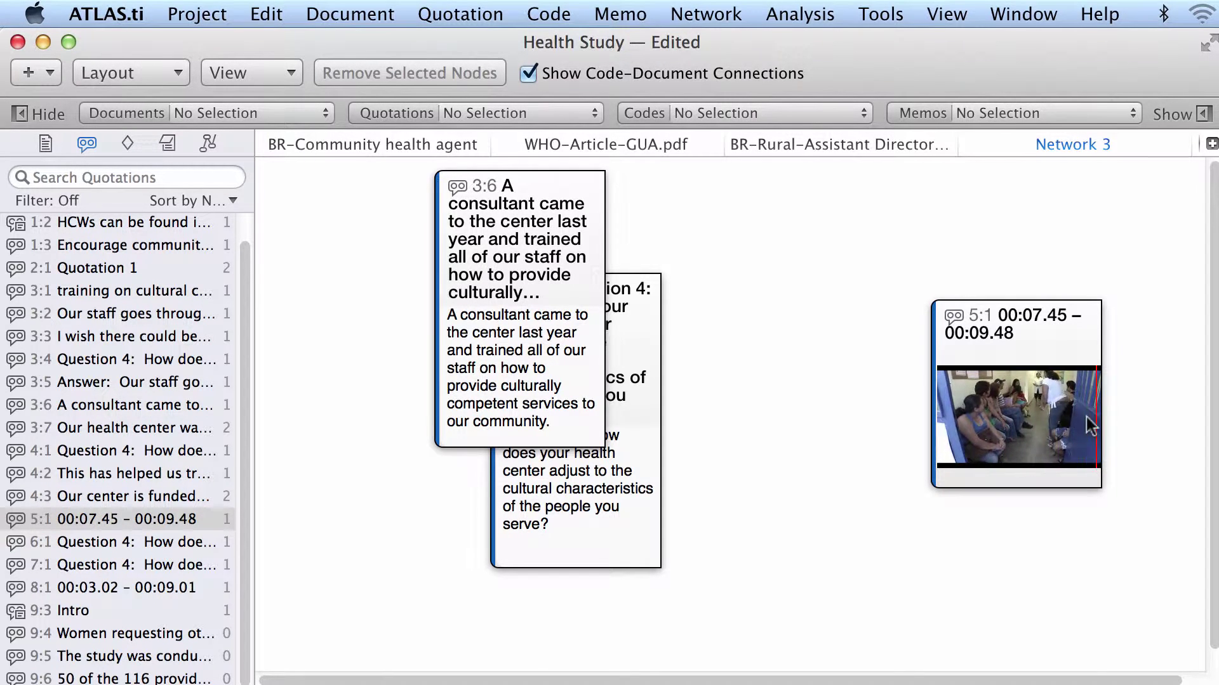
left_click_drag(631, 505, 808, 611)
left_click_drag(552, 386, 468, 413)
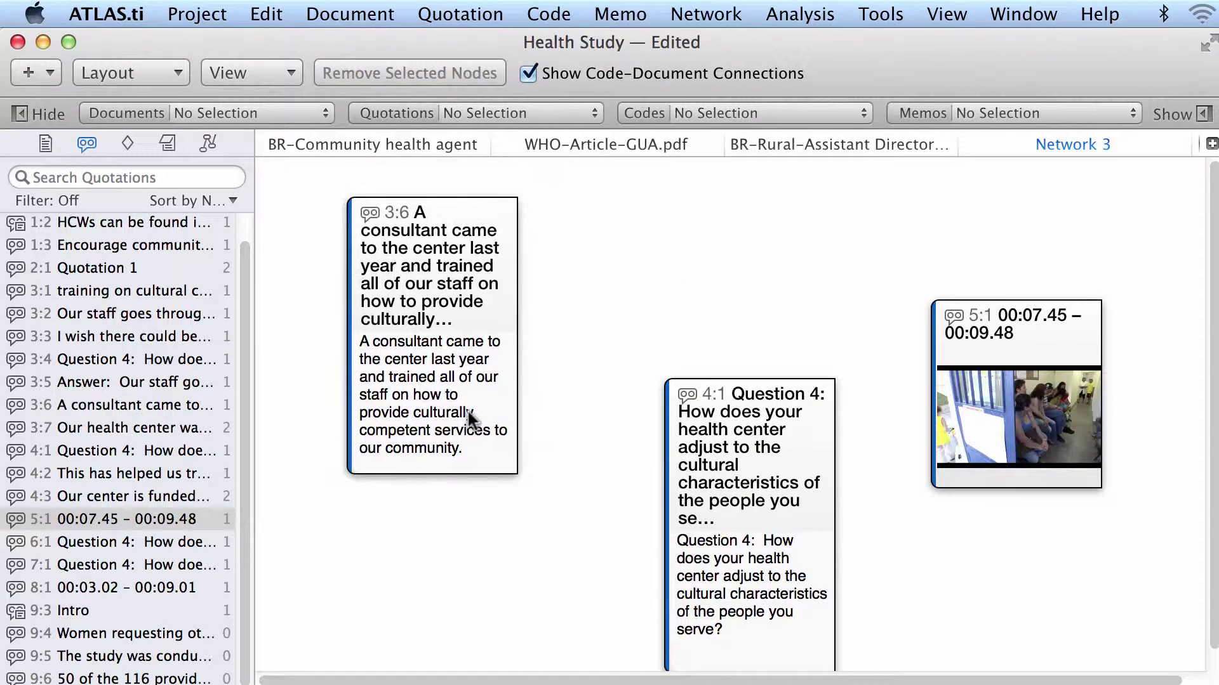
left_click_drag(722, 445, 706, 427)
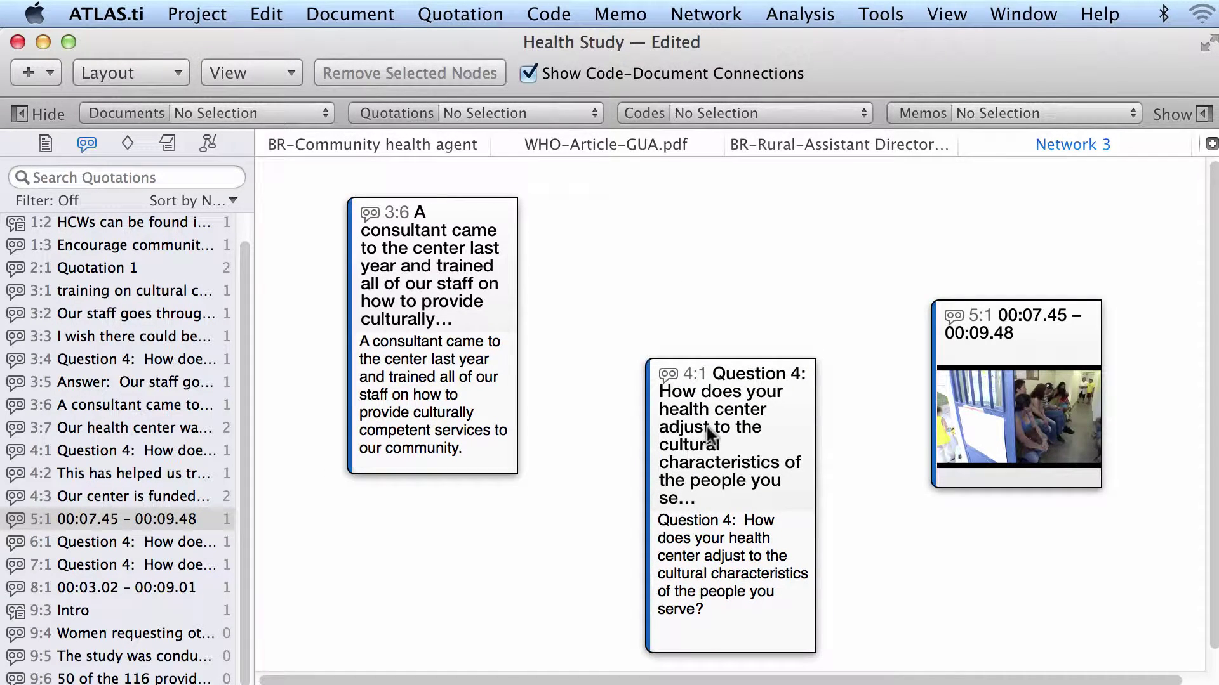
left_click_drag(1018, 325, 1016, 244)
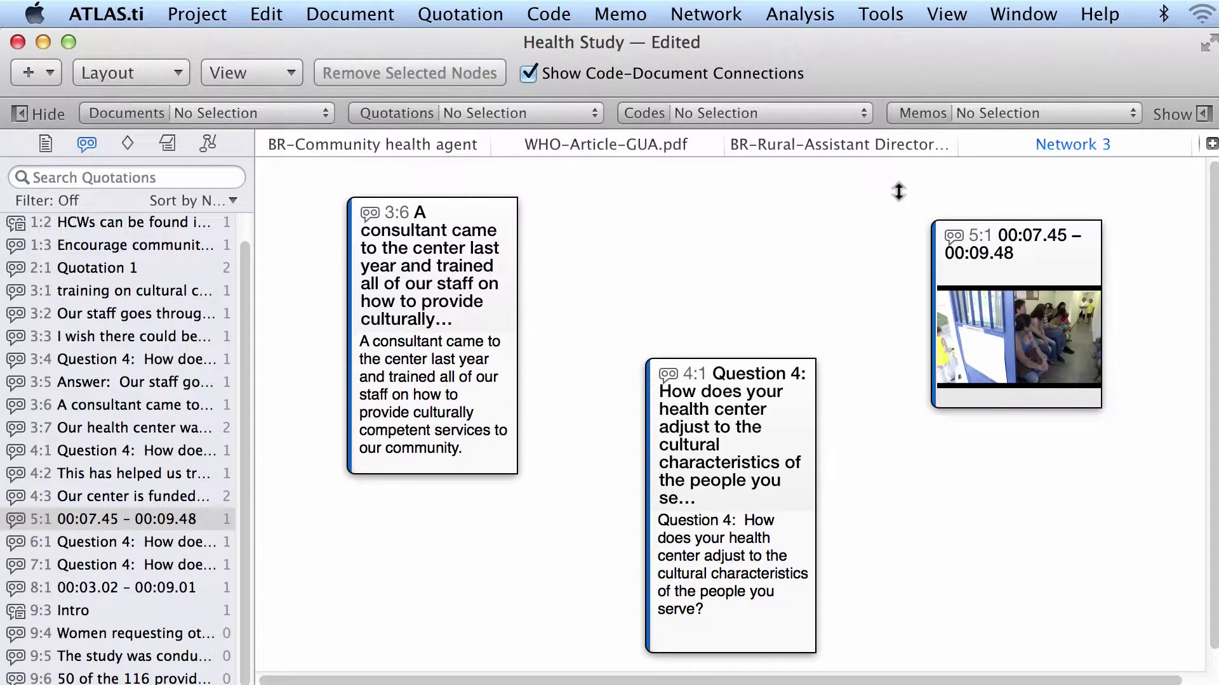
left_click(443, 289)
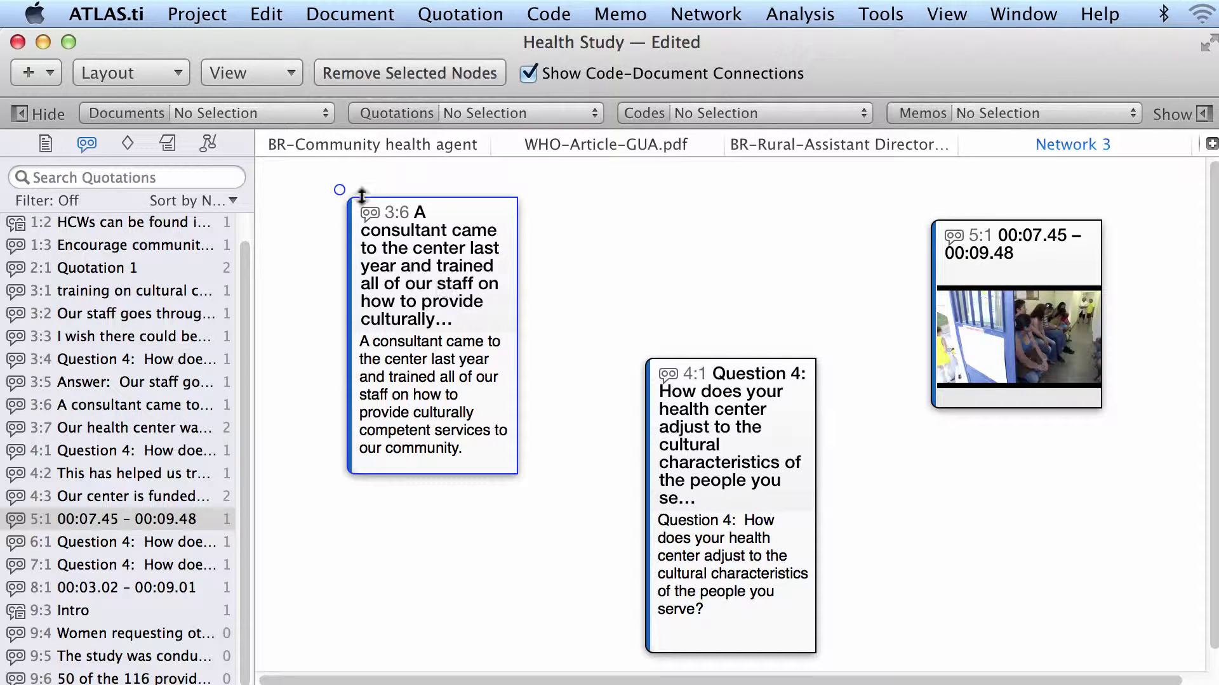
Link quotation 3:6 to 4:1 as 'justifies' and 4:1 to video quotation 5:1 as 'criticizes'.
left_click_drag(338, 188, 735, 419)
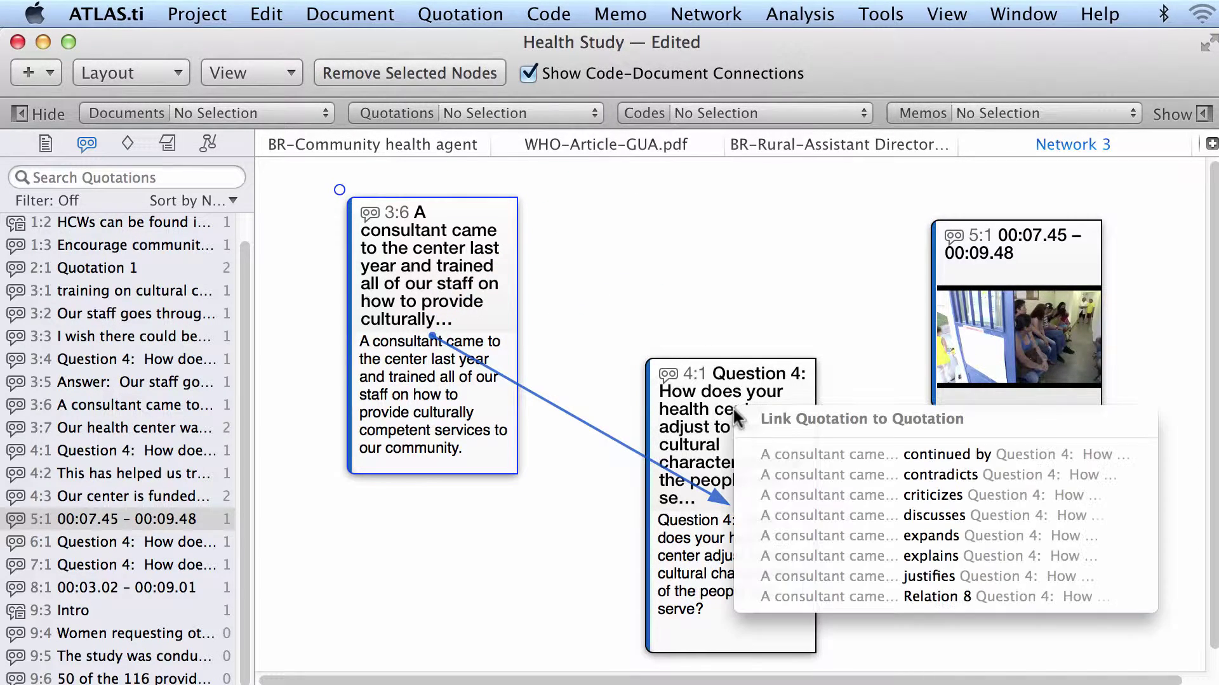
left_click(881, 575)
left_click(720, 420)
left_click_drag(638, 351, 1049, 233)
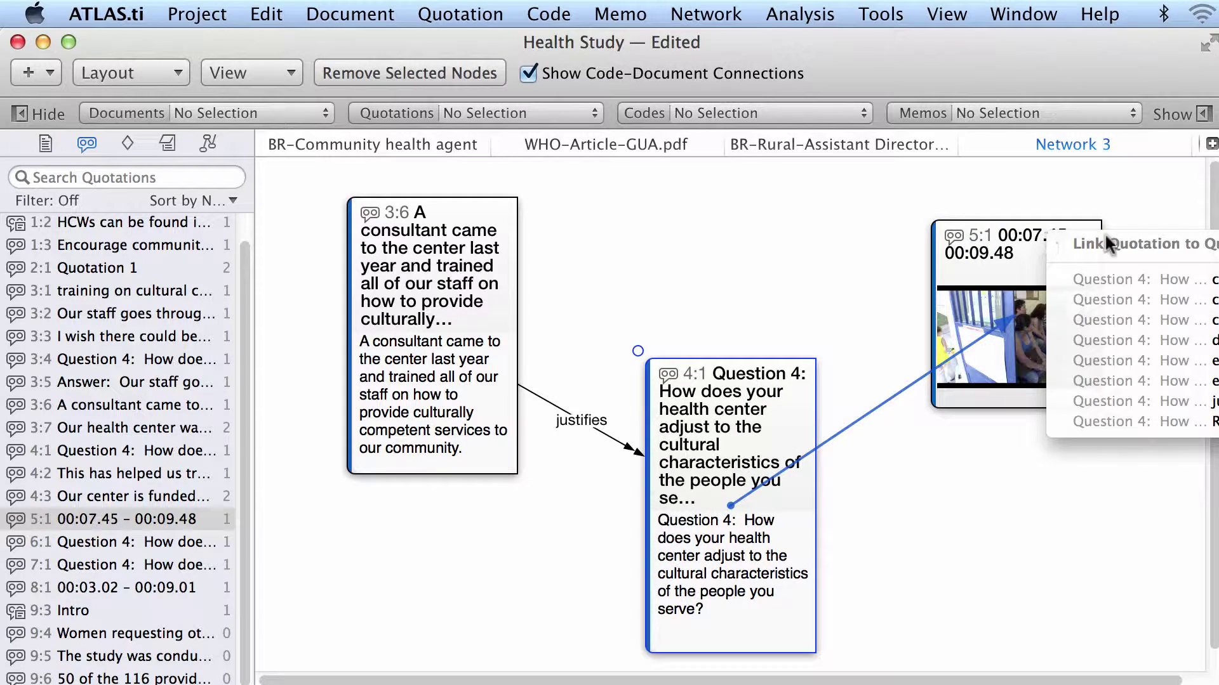
left_click(1162, 320)
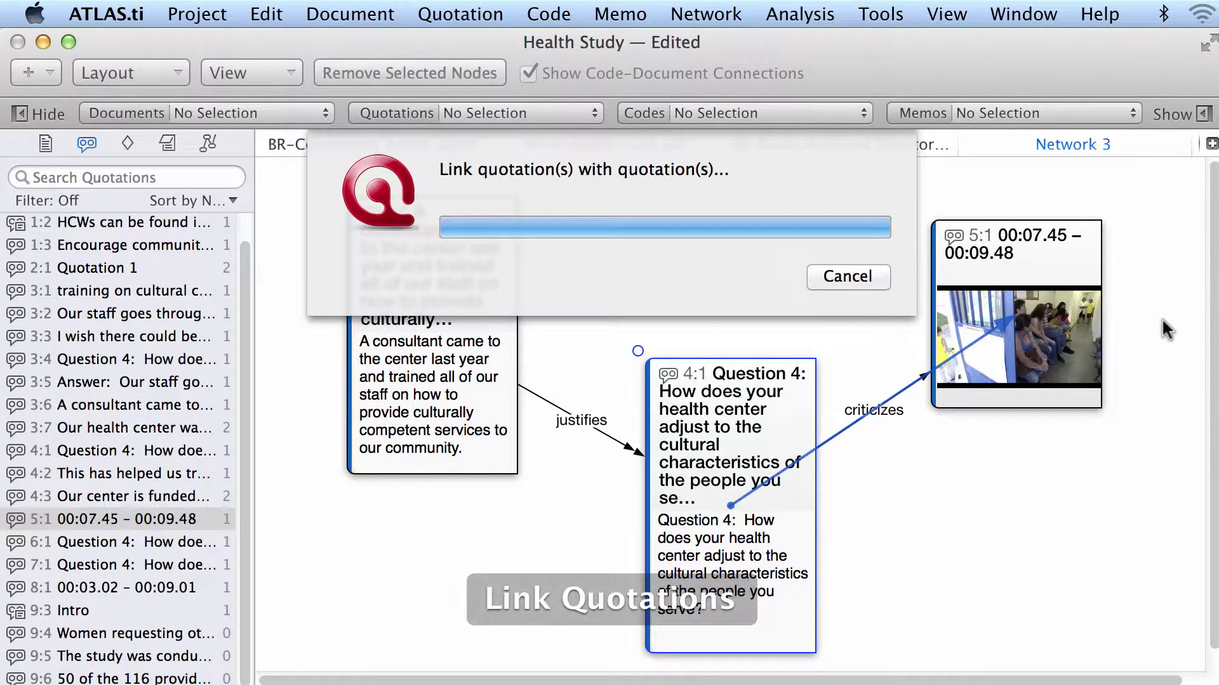
Rearrange the 3:6, 4:1 and 5:1 nodes into a tidy three-node chain layout.
left_click_drag(752, 463, 740, 263)
left_click_drag(503, 284, 505, 327)
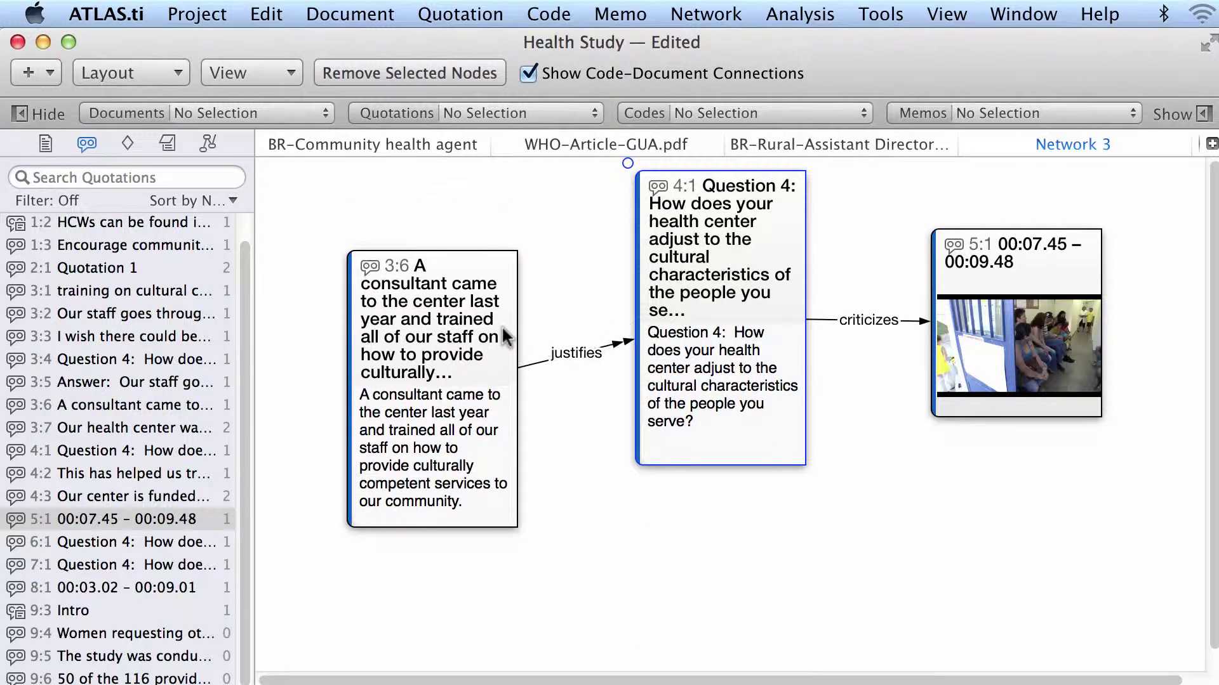
left_click_drag(997, 265, 1006, 423)
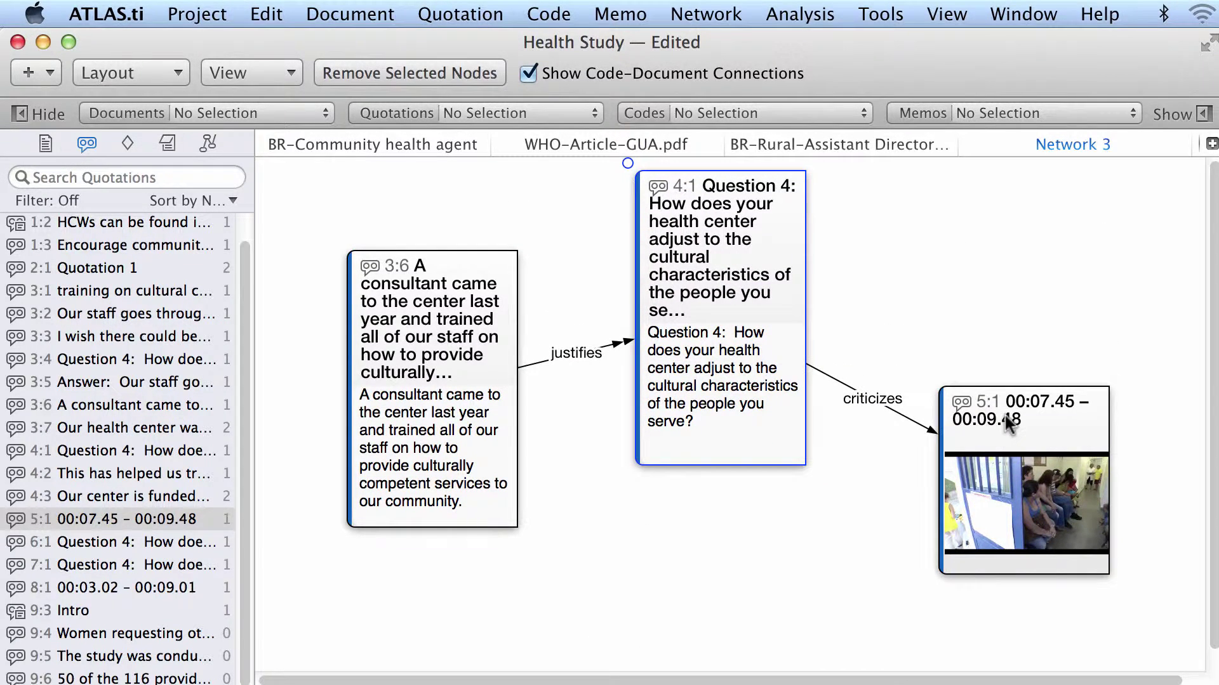
left_click_drag(473, 369, 473, 419)
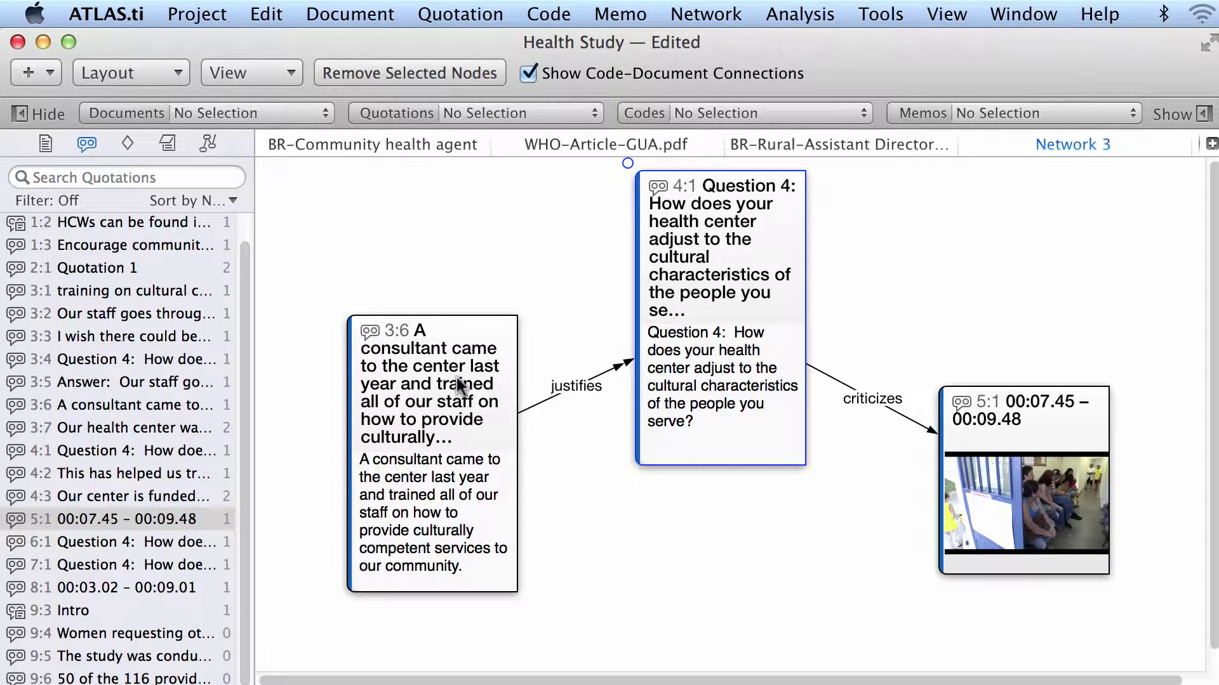
left_click_drag(456, 379, 414, 377)
mouse_move(730, 182)
left_mouse_down()
mouse_move(783, 260)
mouse_move(736, 186)
left_mouse_up()
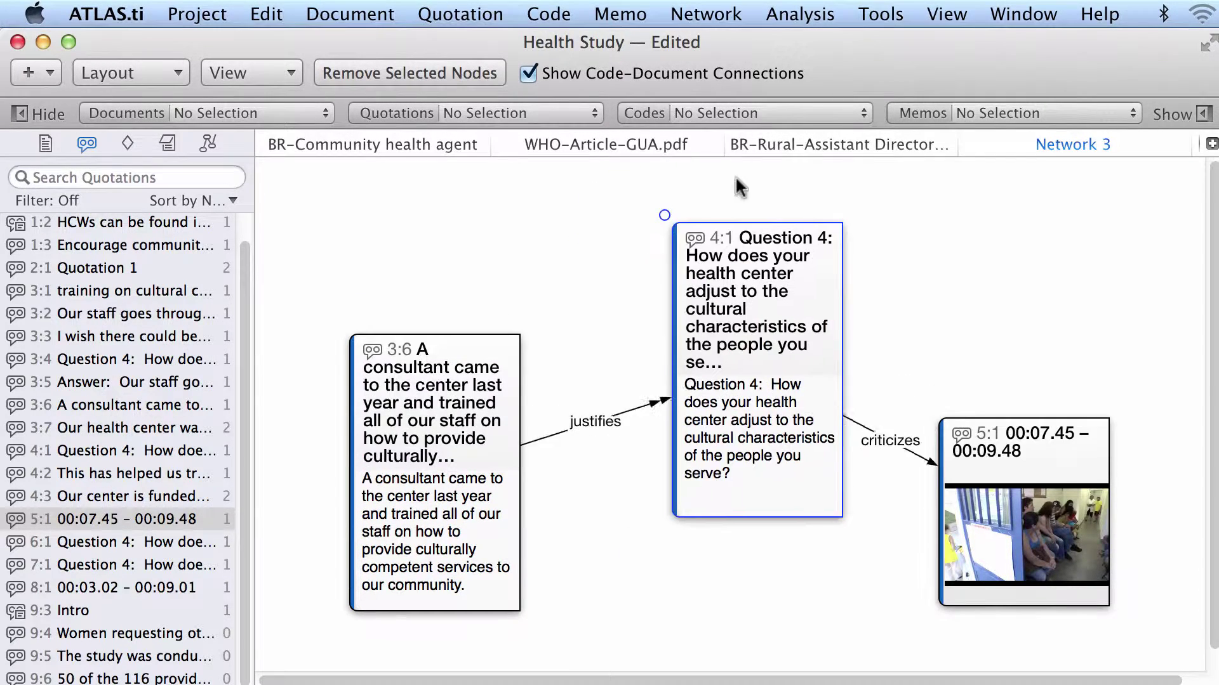
left_click_drag(1060, 449, 1054, 384)
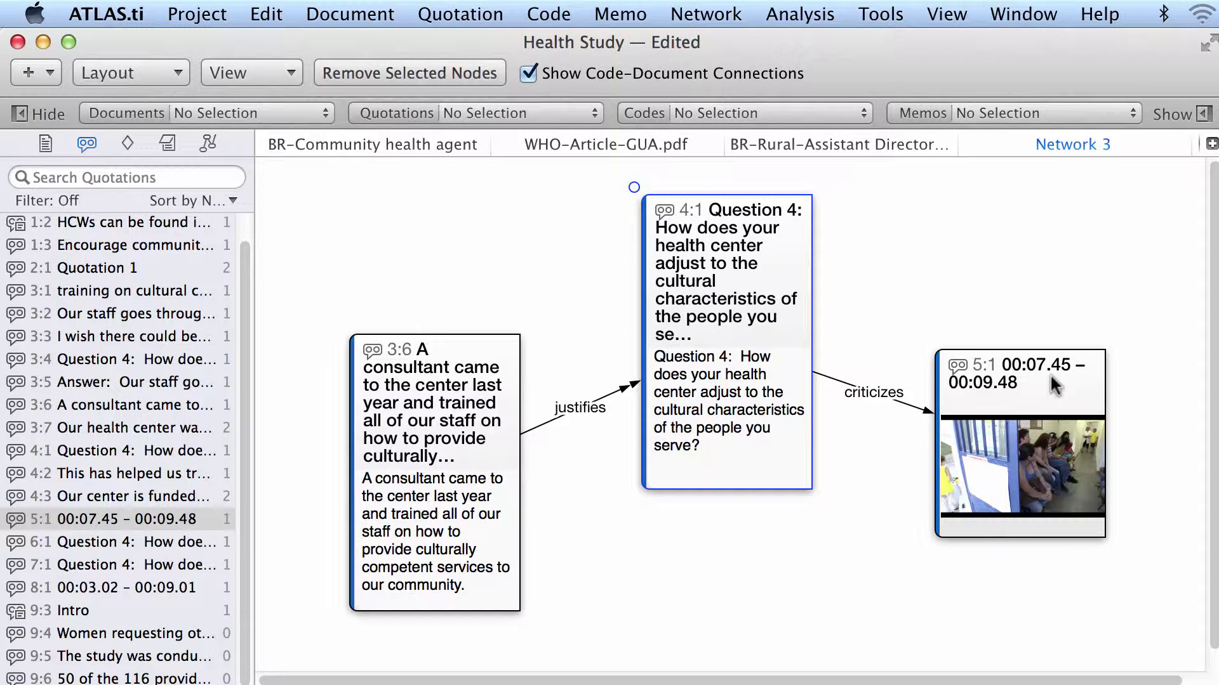
mouse_move(961, 153)
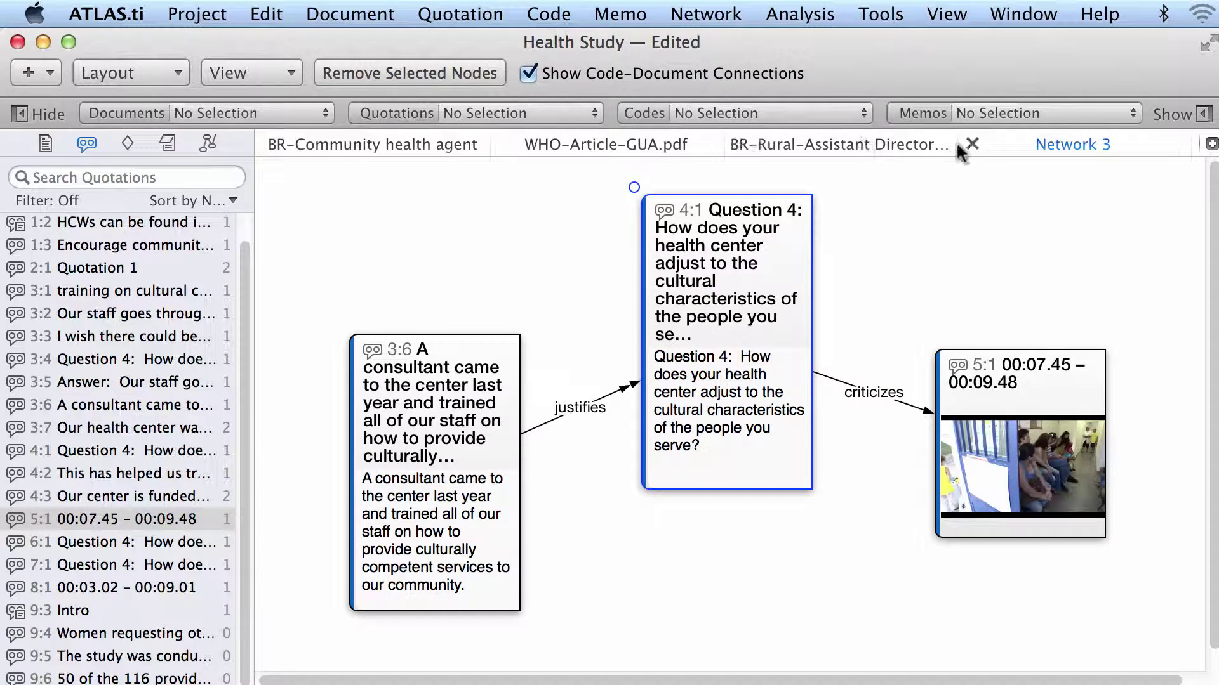
Hide the quotation list and open WHO-Article-GUA.pdf split beside the Rural Assistant Director interview.
left_click(30, 113)
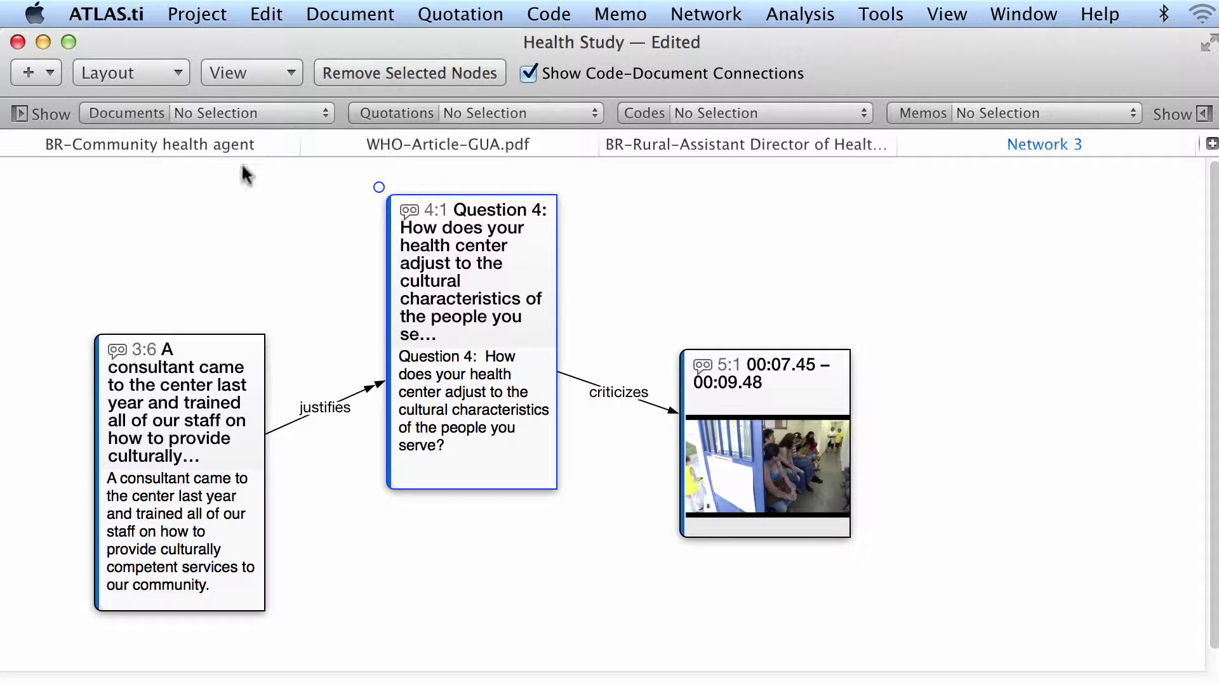
left_click(470, 151)
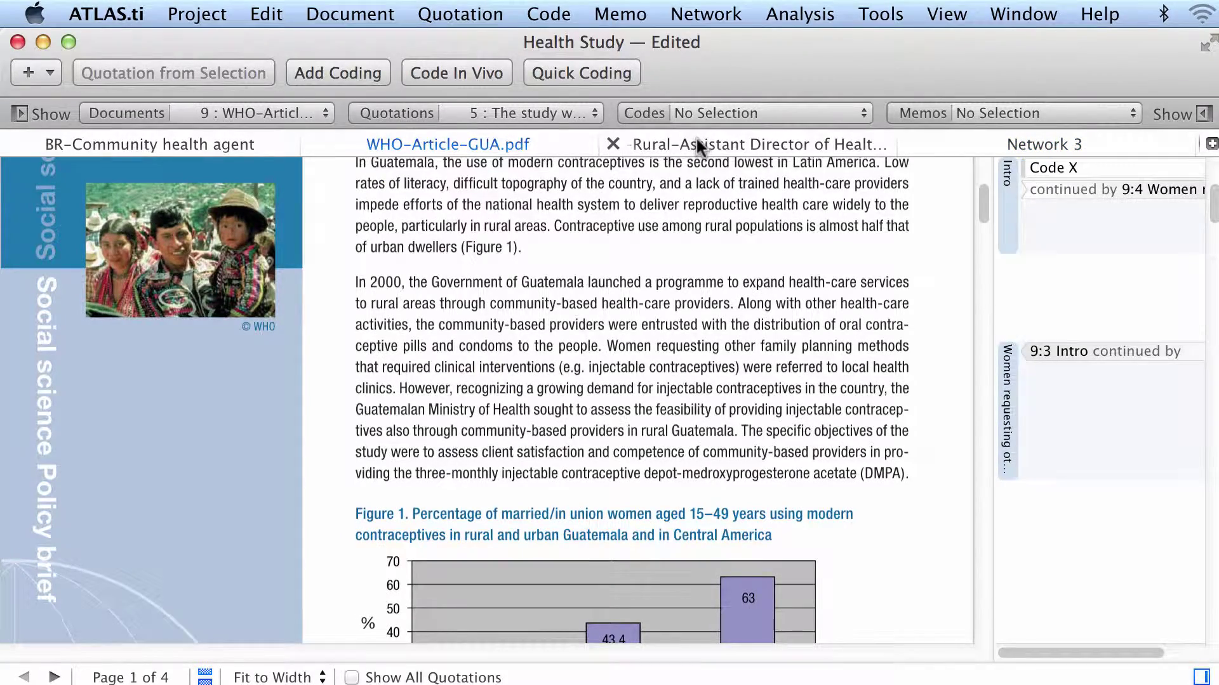
mouse_move(696, 139)
left_mouse_down()
mouse_move(835, 213)
mouse_move(1165, 167)
mouse_move(1198, 180)
left_mouse_up()
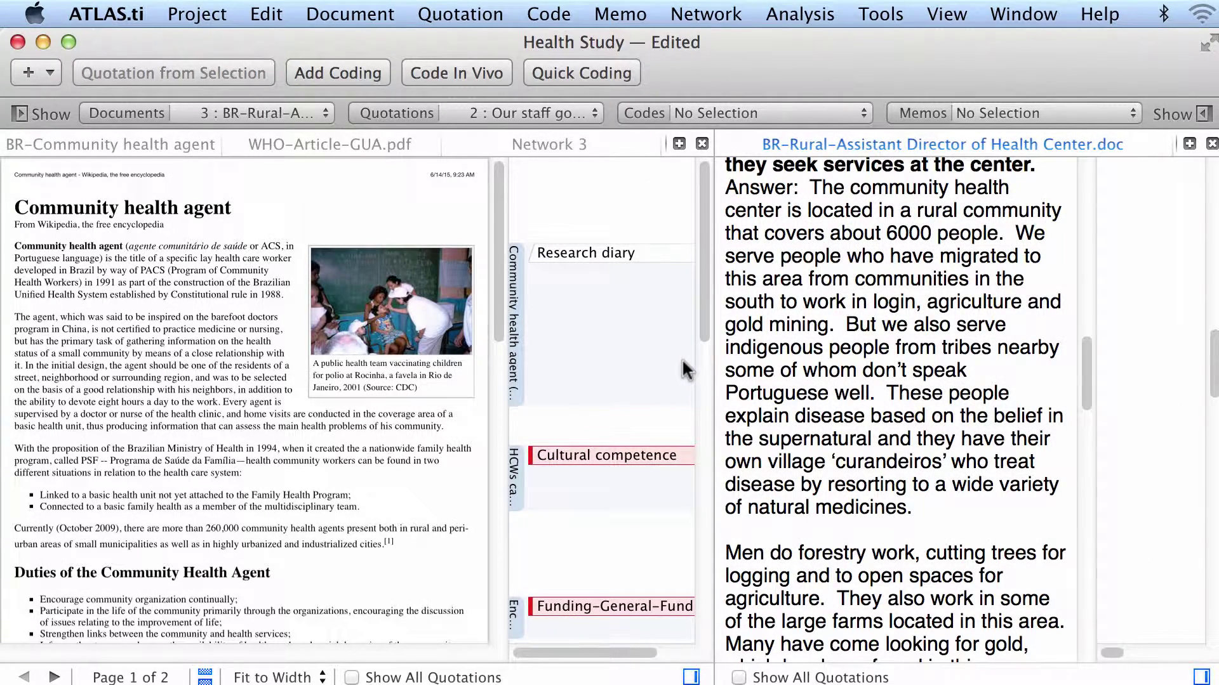
Scroll both documents and select the waiting-lines passage in the interview.
mouse_move(683, 362)
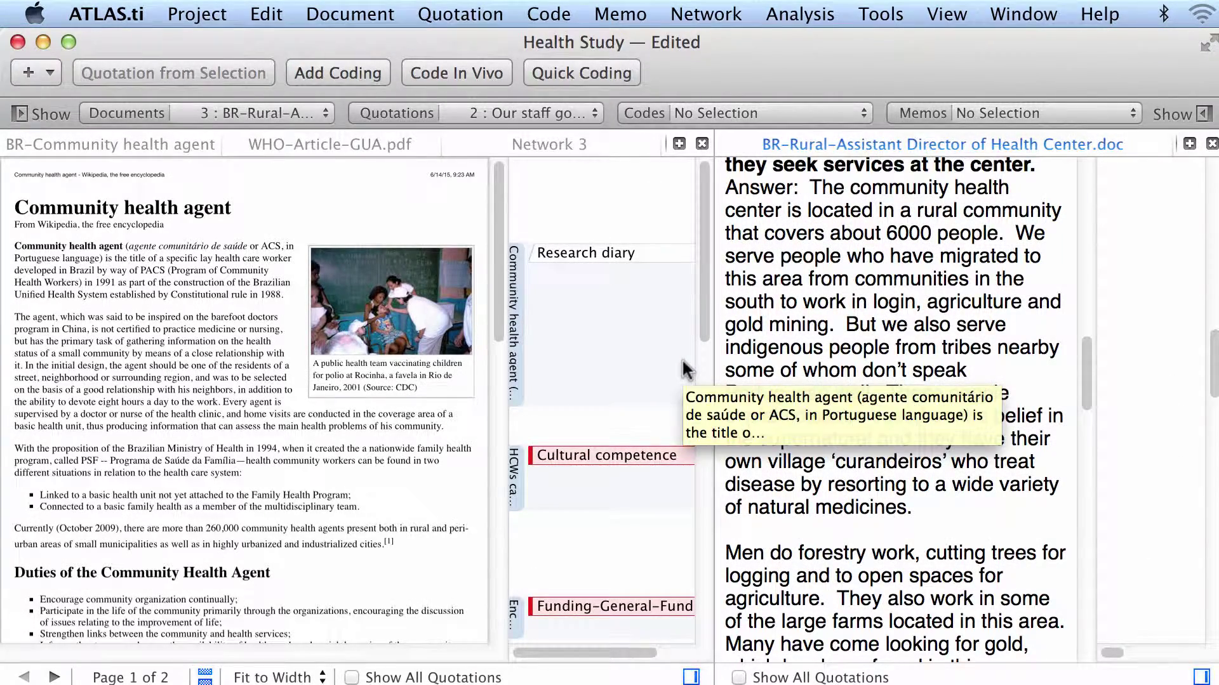
left_click_drag(497, 329, 499, 391)
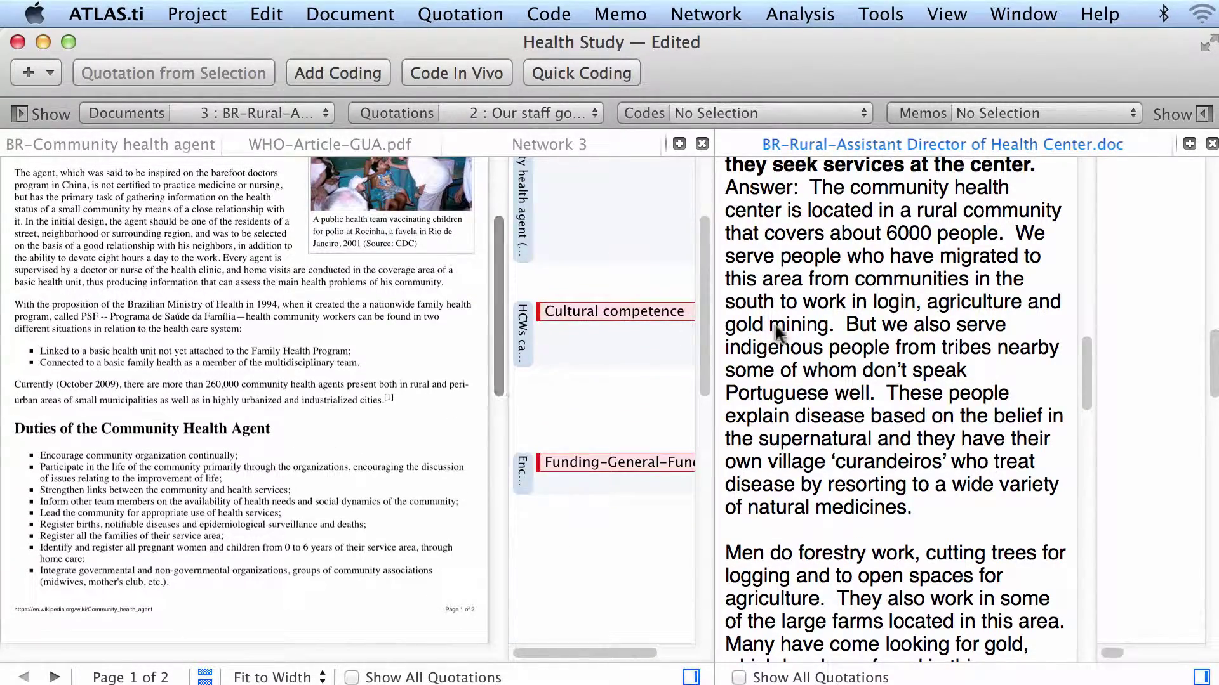
left_click_drag(1085, 370, 1083, 530)
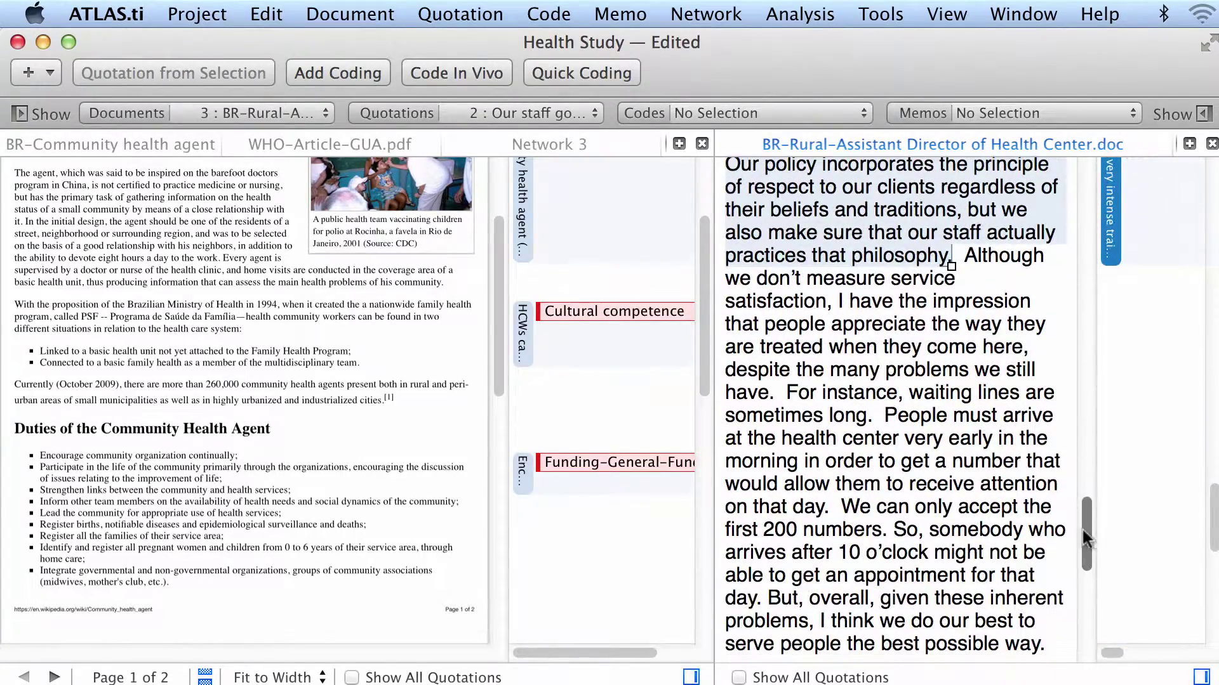
left_click_drag(787, 395, 832, 508)
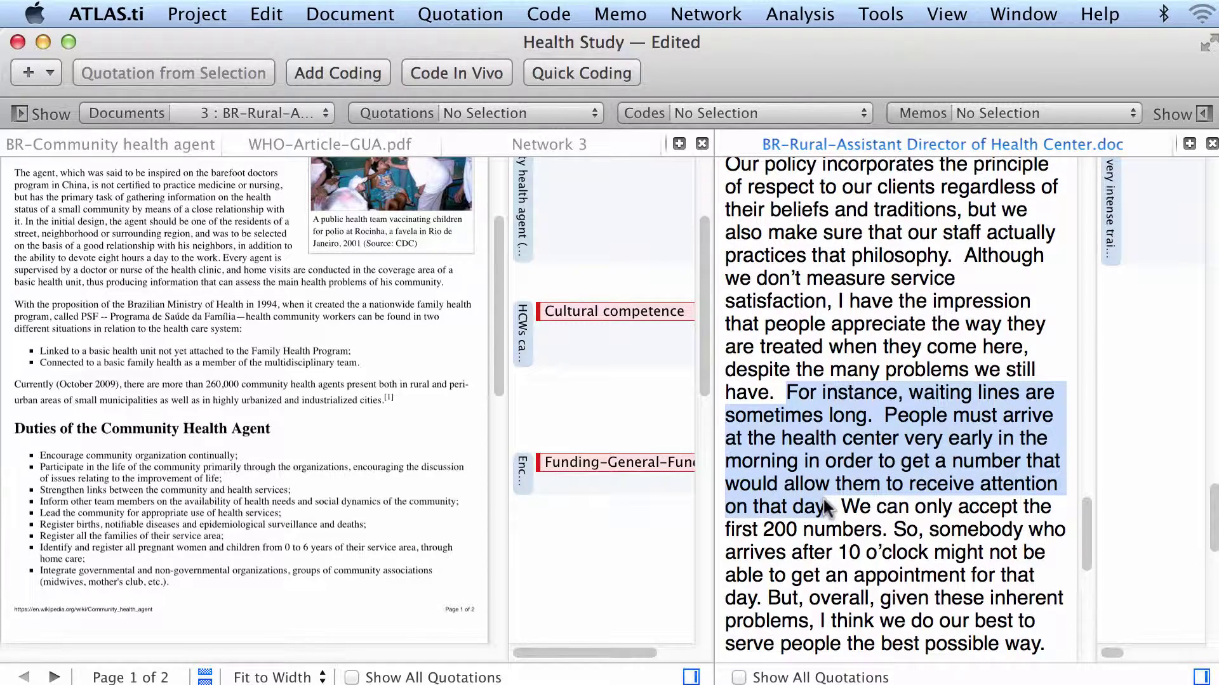
Create quotation 3:8 from the waiting-lines passage and link it to the 'Encourage communi…' quotation as 'expands'.
left_click(265, 64)
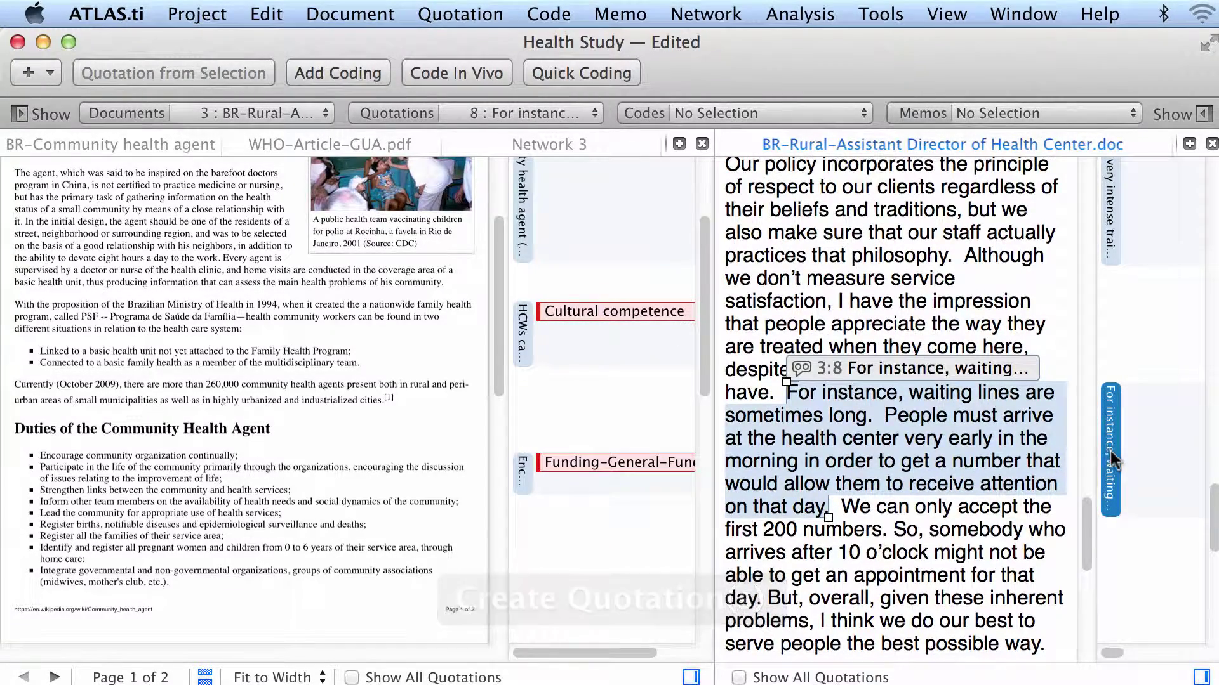
left_click_drag(1110, 452, 525, 476)
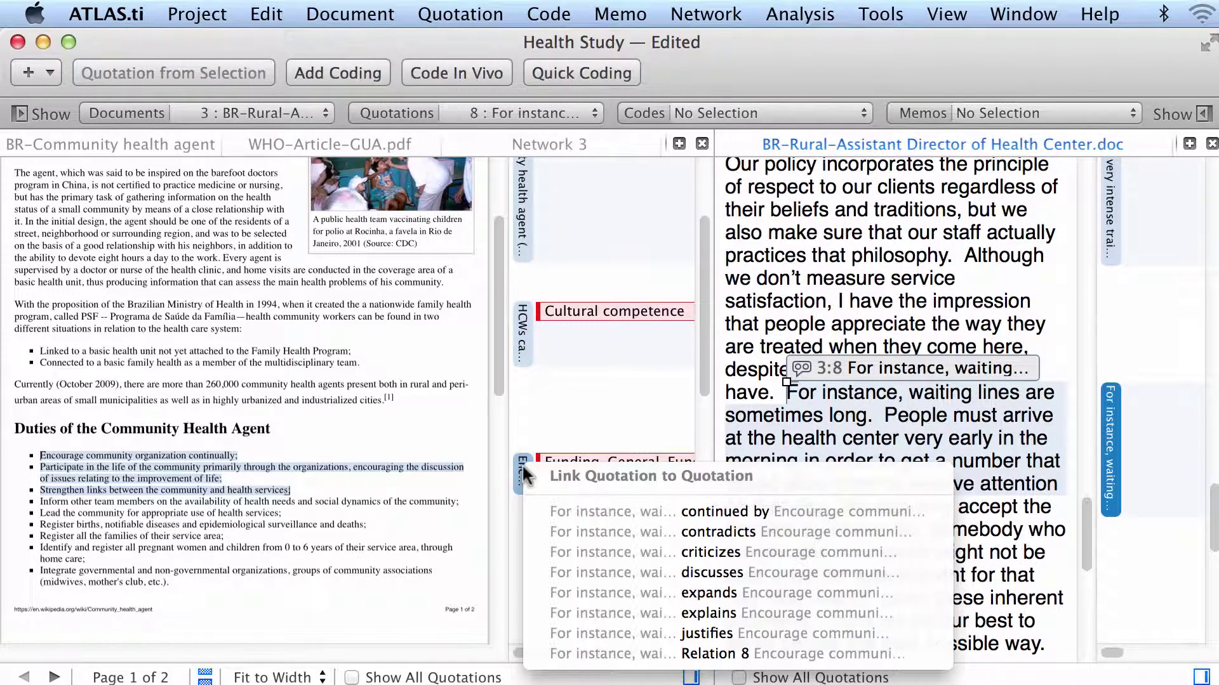
left_click(631, 589)
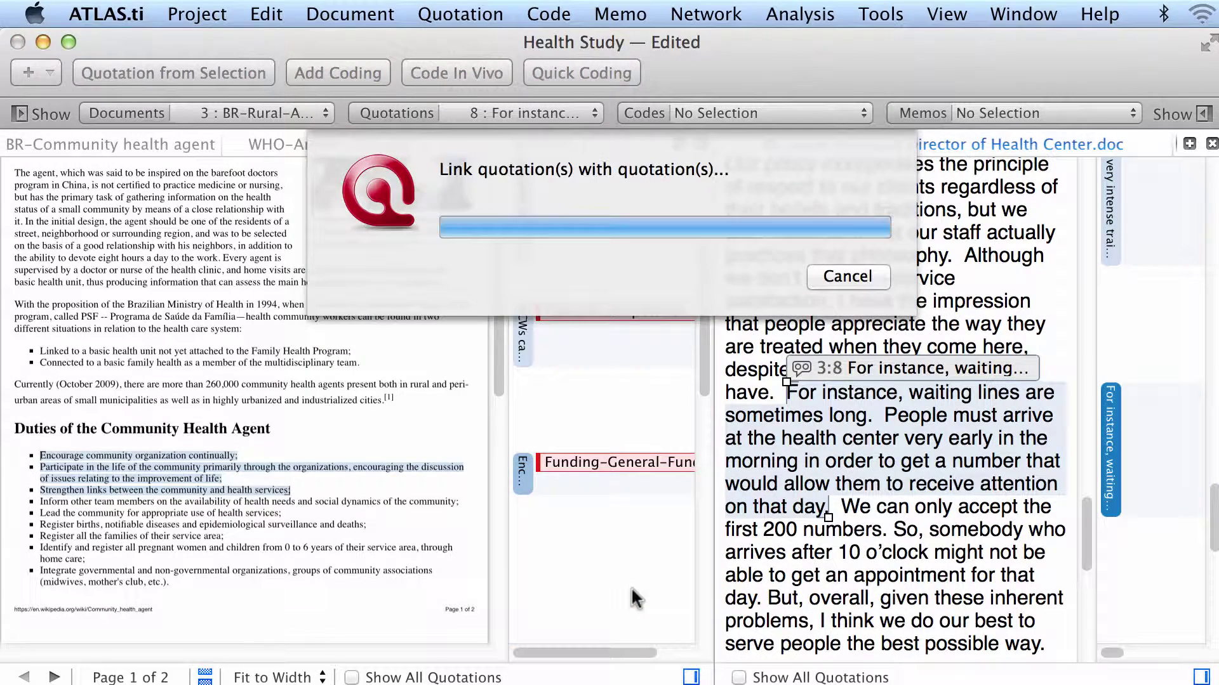